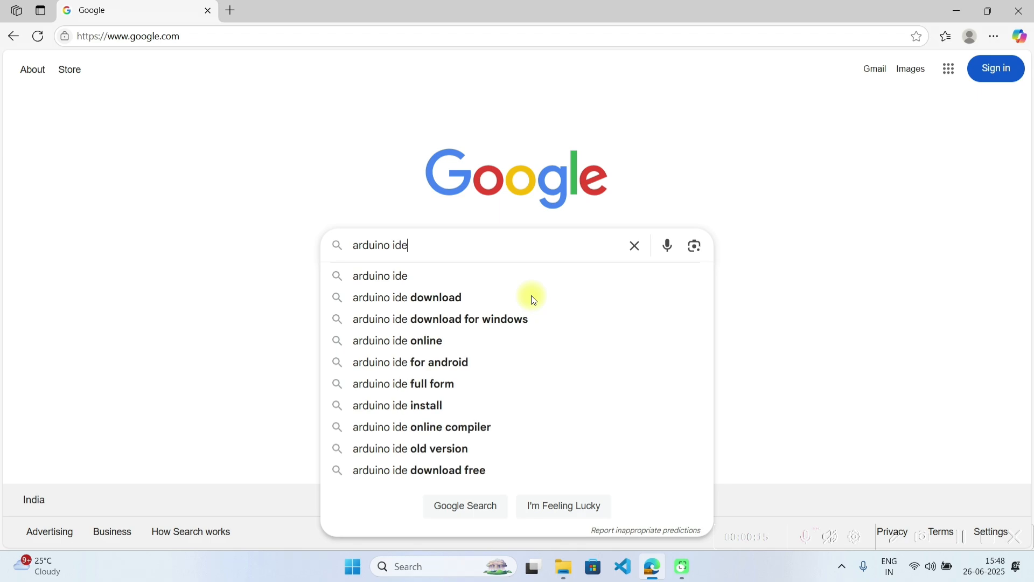
Open Arduino's official software page from a Google search for arduino ide and accept its cookies
key(Return)
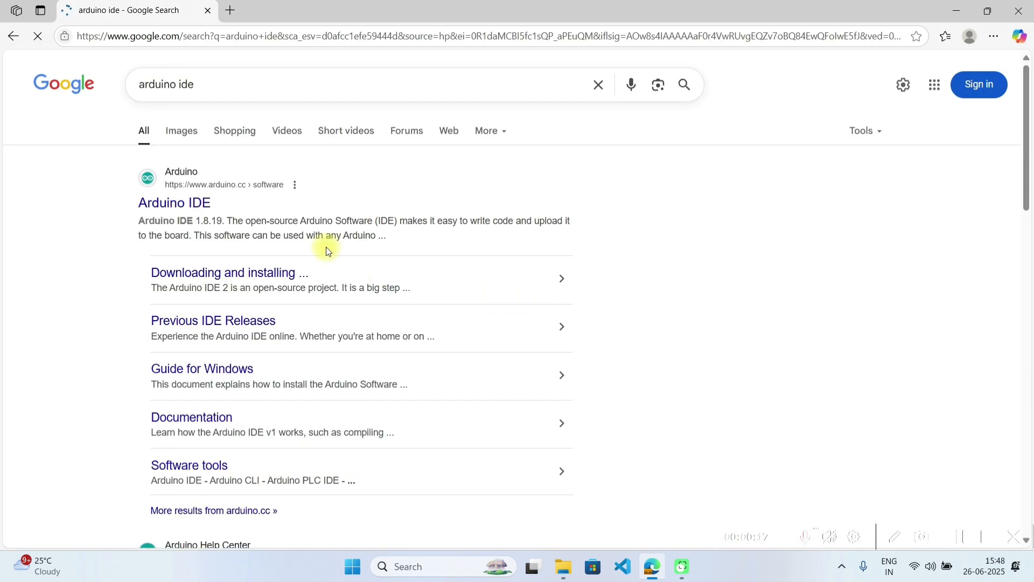
click(169, 211)
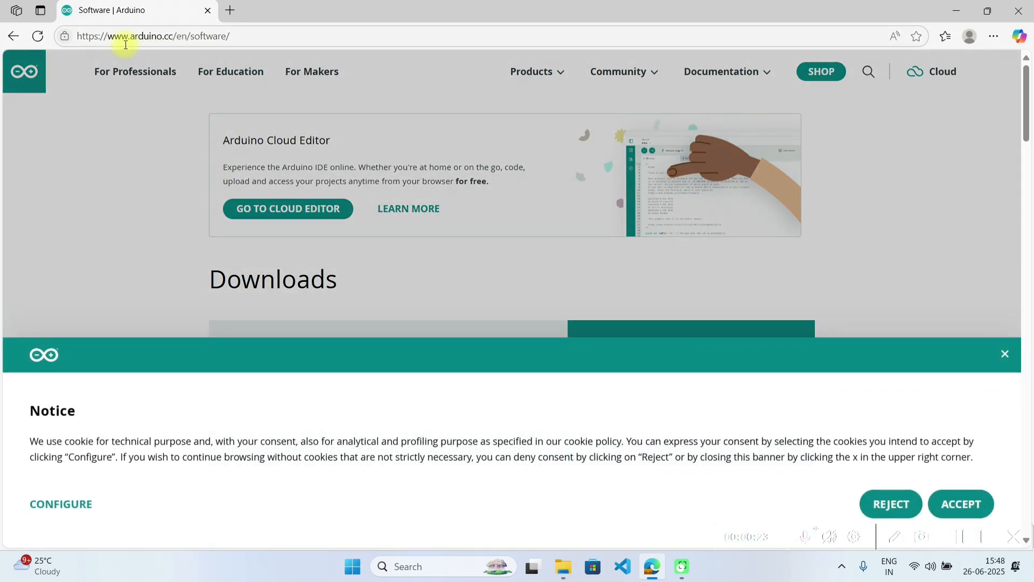
click(963, 504)
Download the Windows nightly build of the Arduino IDE without donating or subscribing to the newsletter
scroll(318, 305, down, 4)
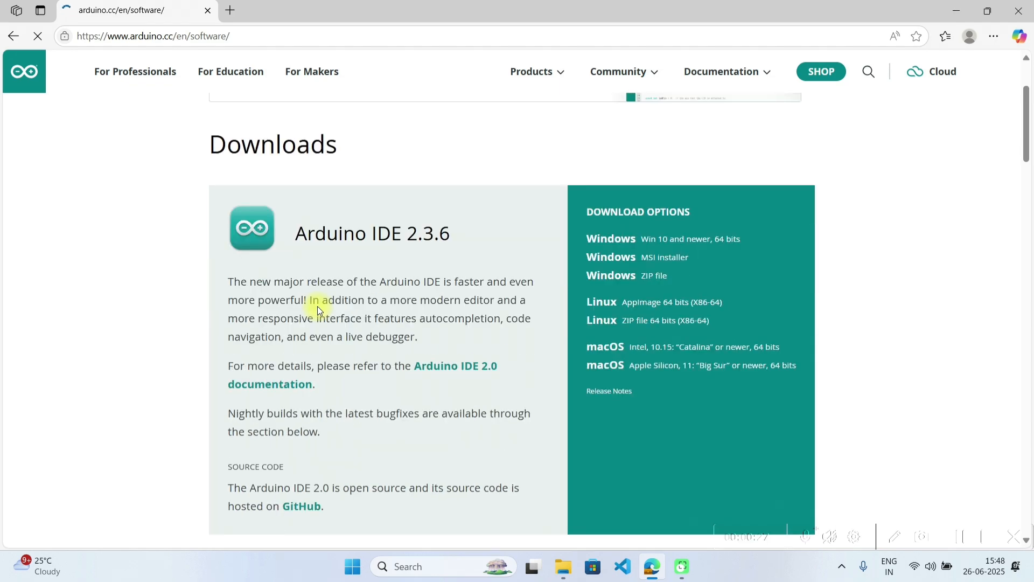
scroll(300, 362, down, 4)
scroll(301, 362, down, 2)
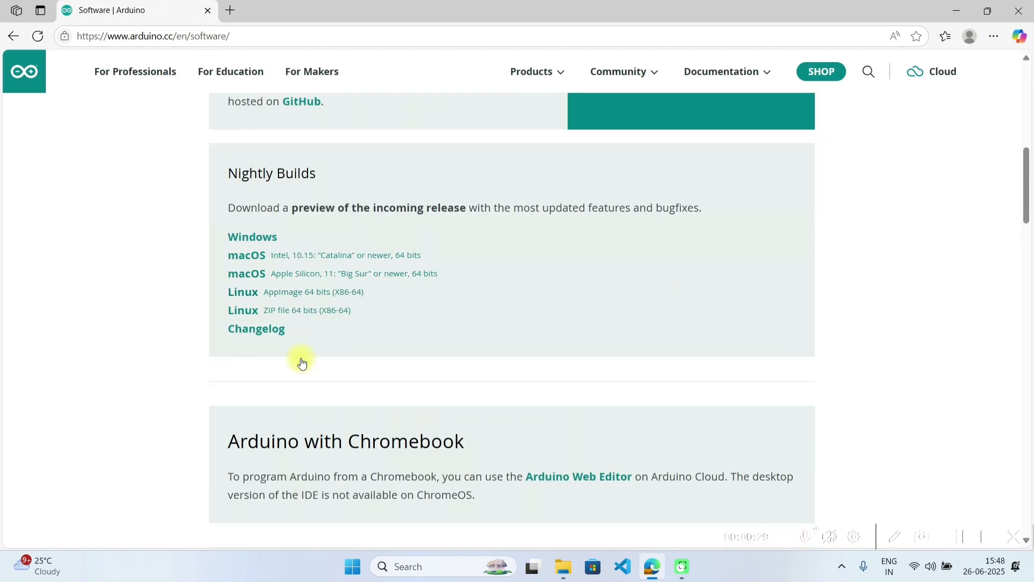
click(243, 238)
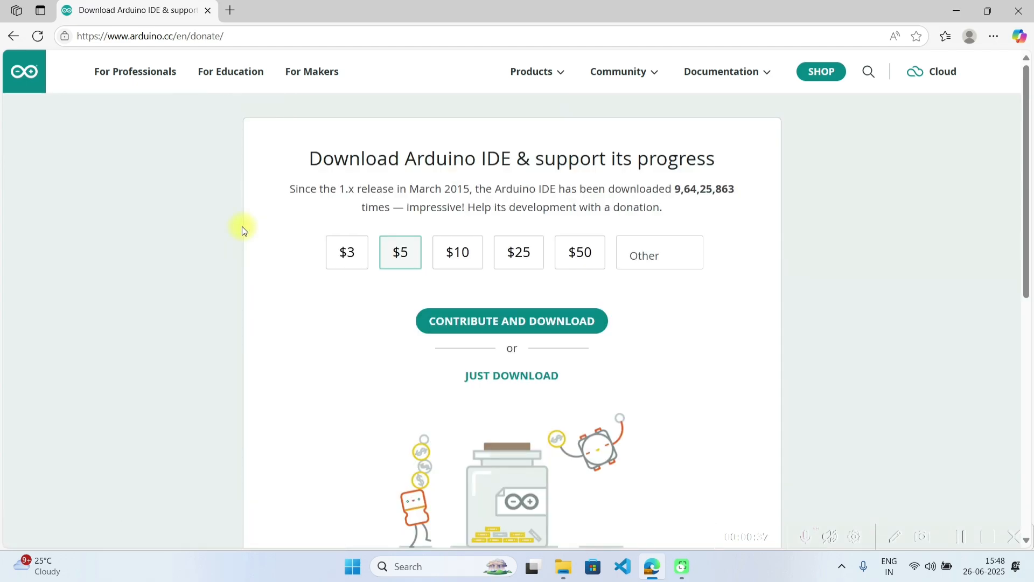
scroll(266, 180, down, 2)
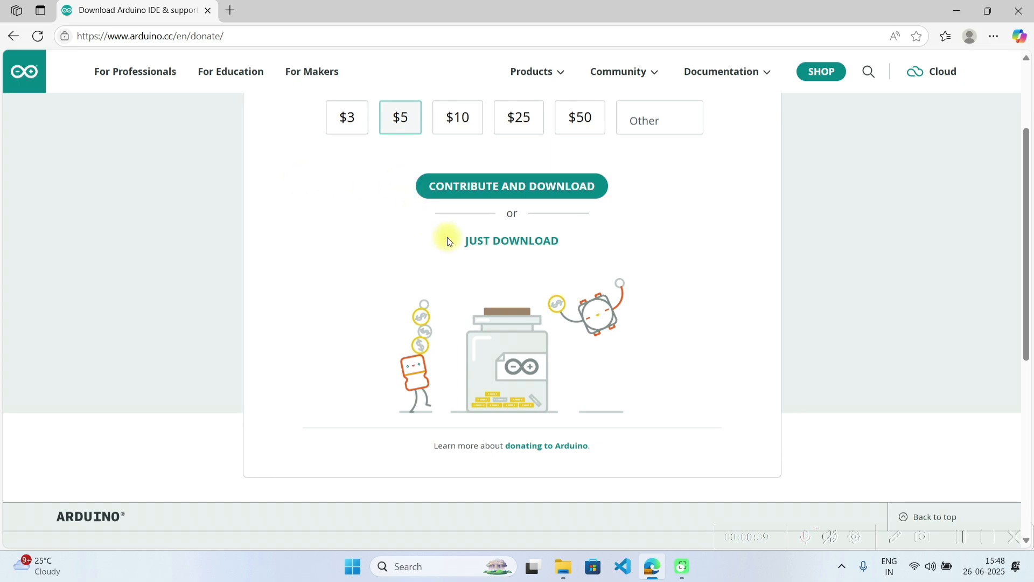
click(482, 245)
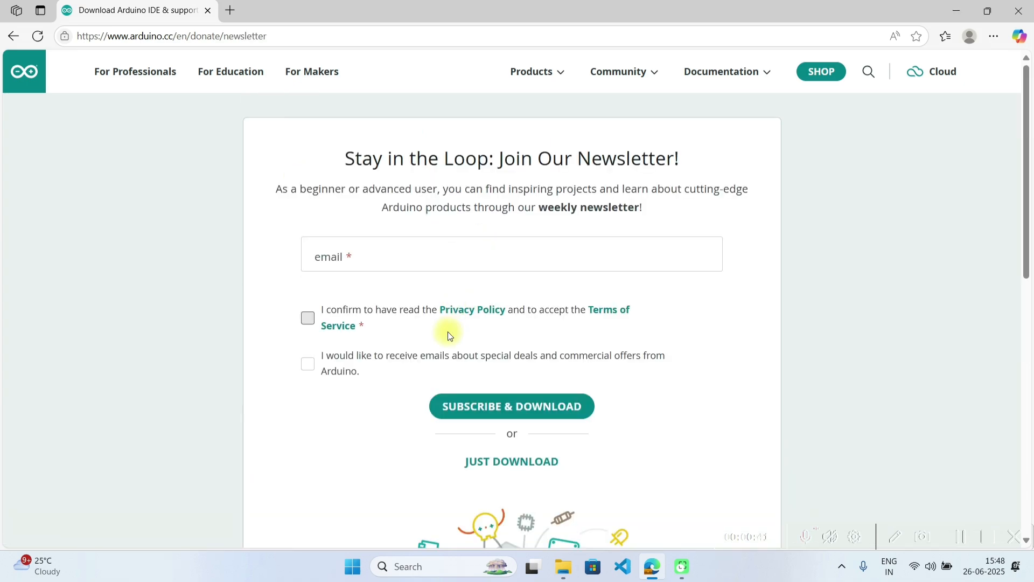
scroll(463, 462, down, 3)
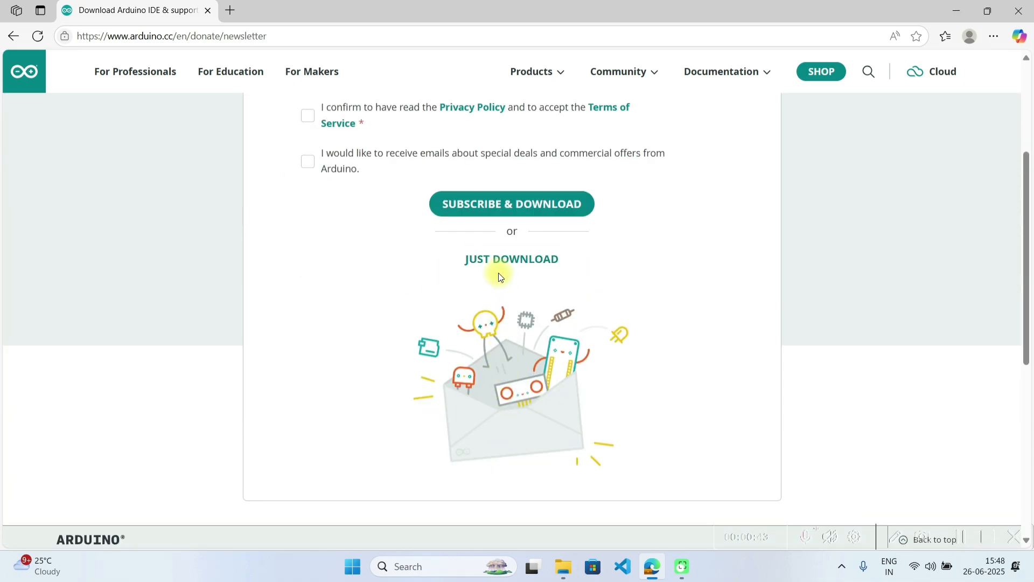
click(490, 259)
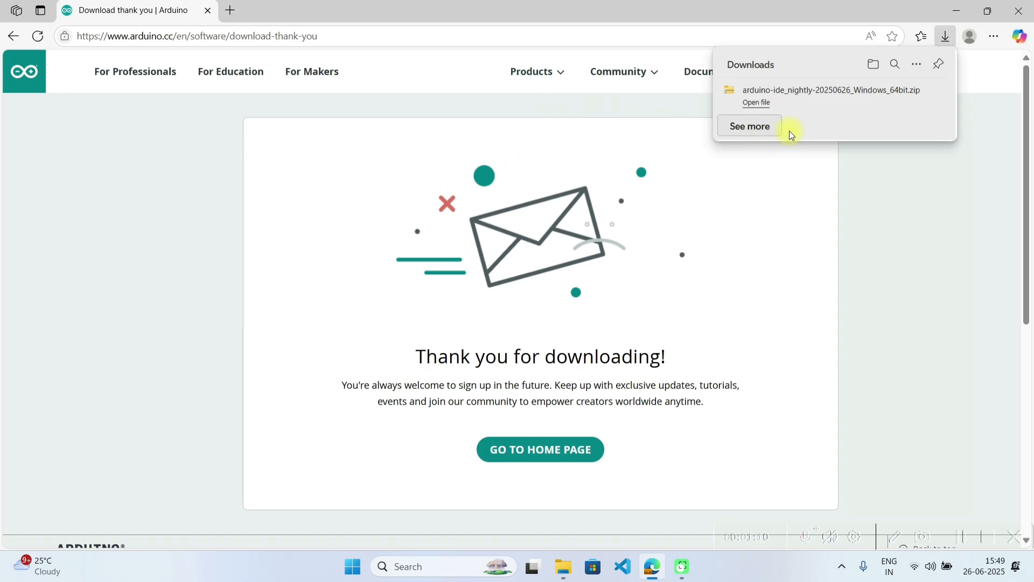
Open the downloaded arduino-ide_nightly-20250626_Windows_64bit.zip and extract all its files to the proposed Downloads folder
click(755, 103)
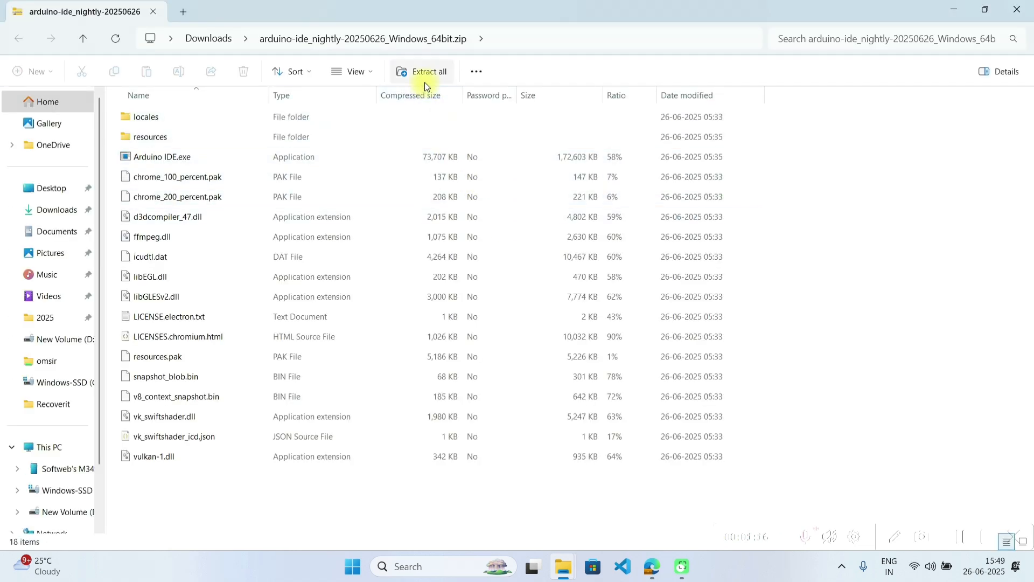
click(424, 75)
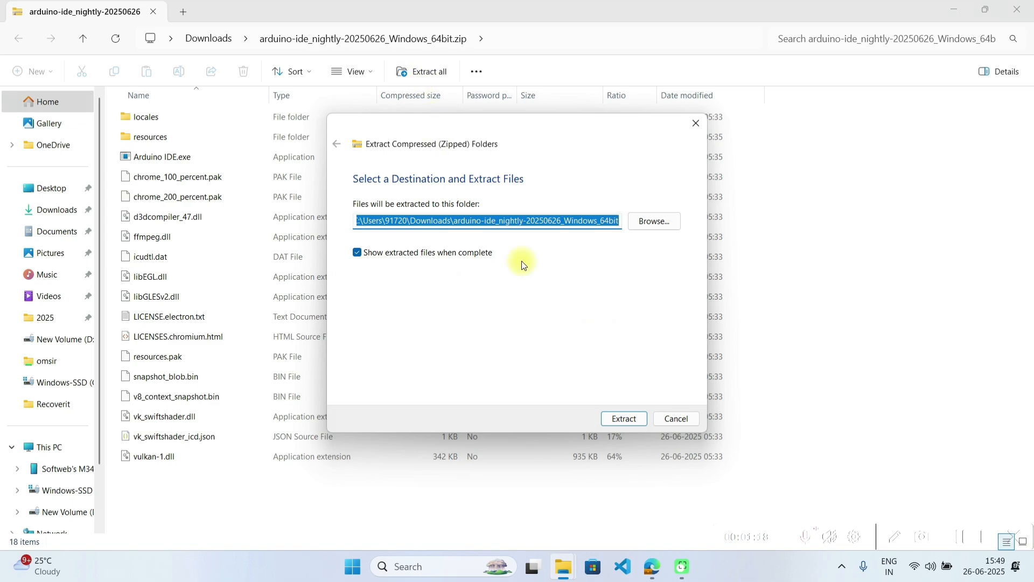
click(625, 420)
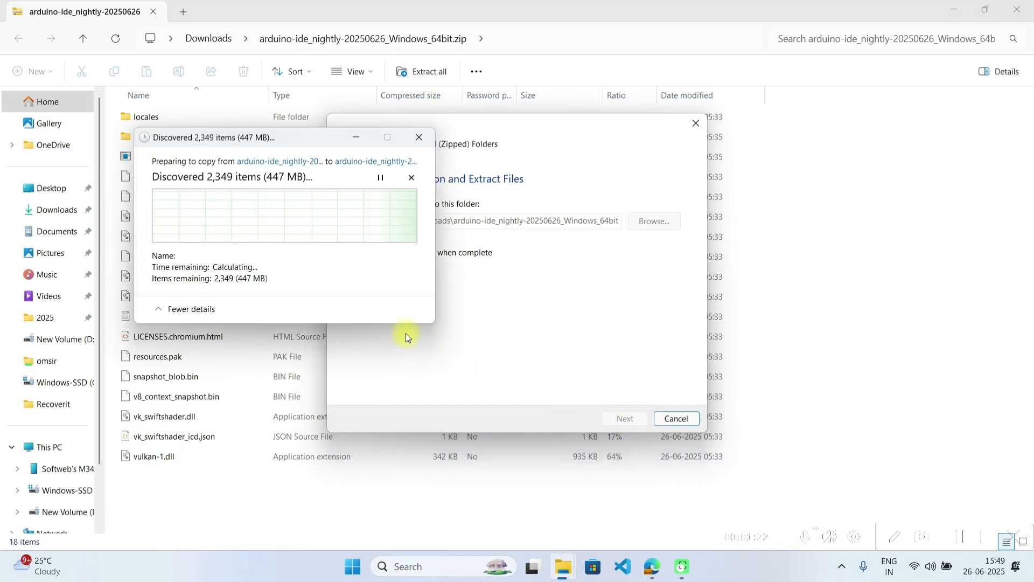
drag(241, 136, 622, 190)
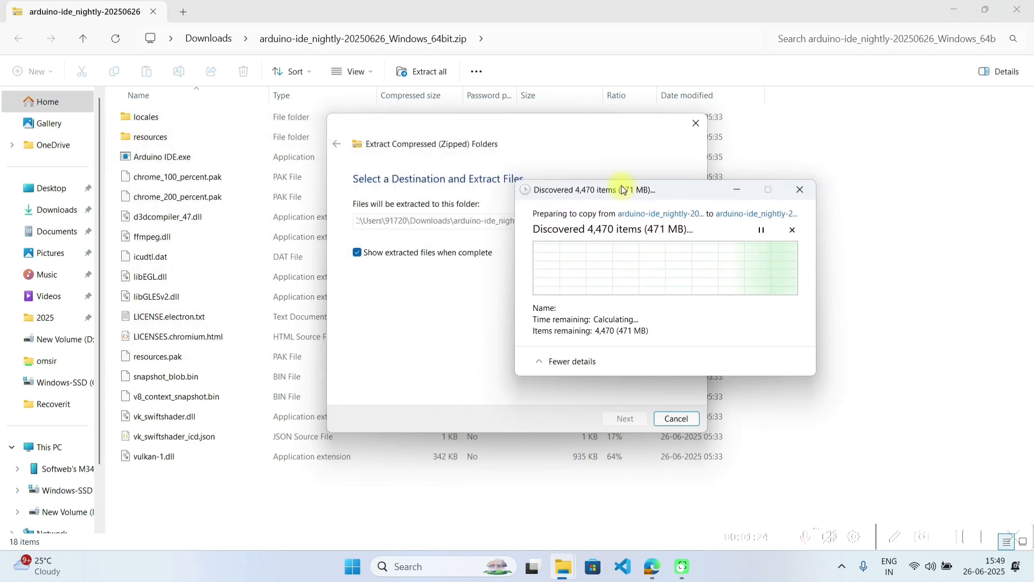
Open the extracted arduino-ide_nightly-20250626_Windows_64bit folder in Downloads and select Arduino IDE.exe
click(51, 209)
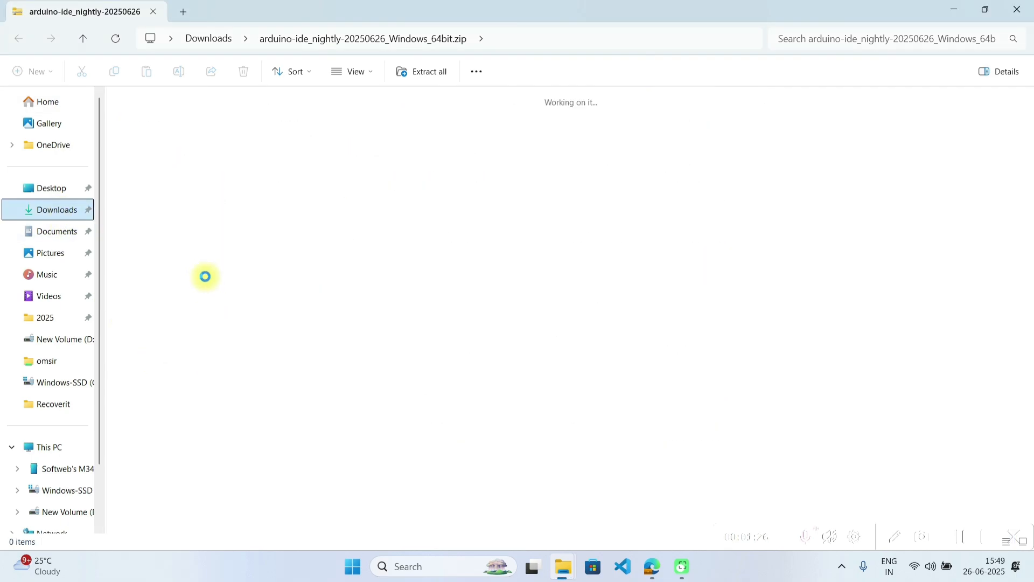
click(271, 179)
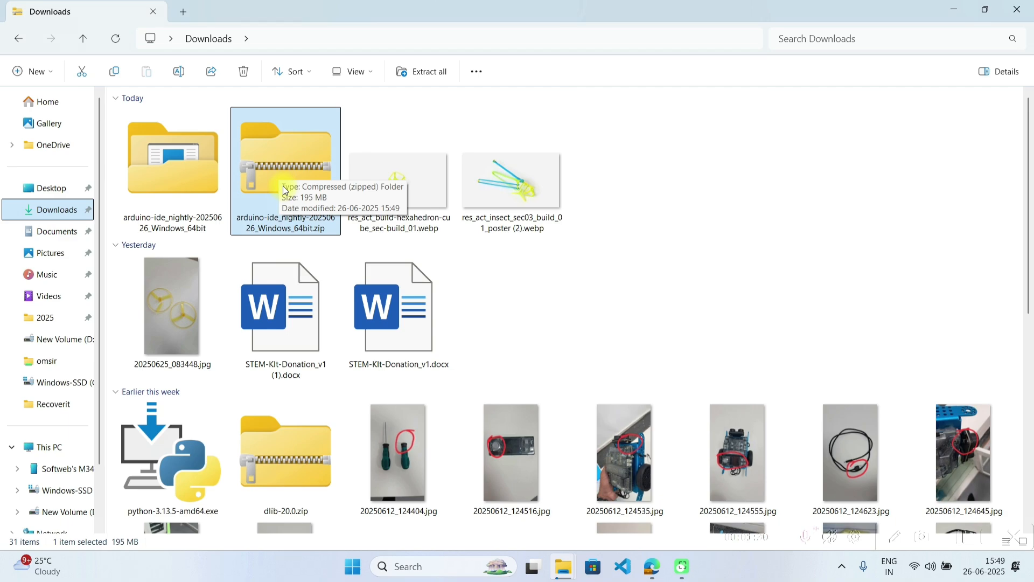
click(163, 176)
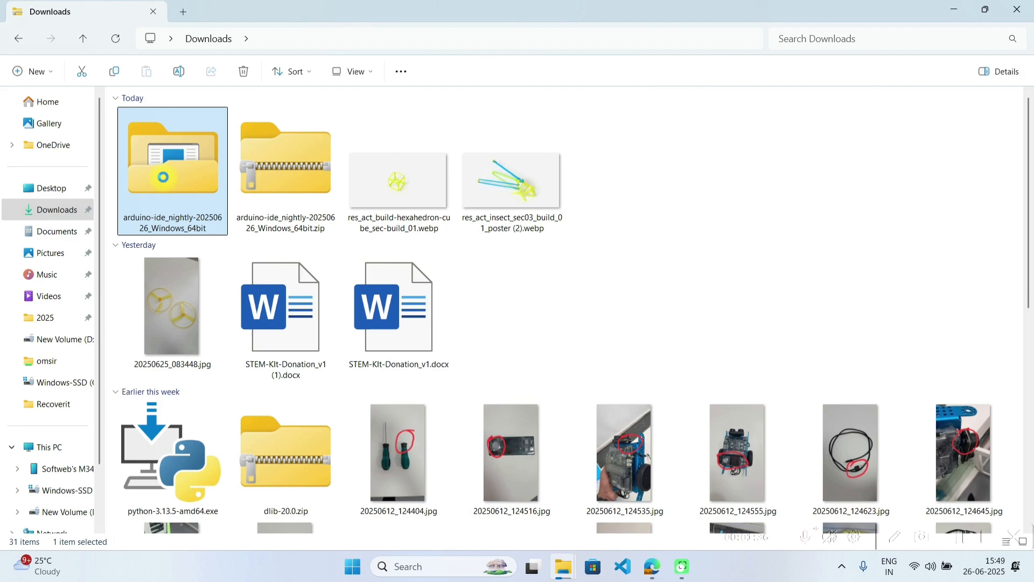
double_click(163, 176)
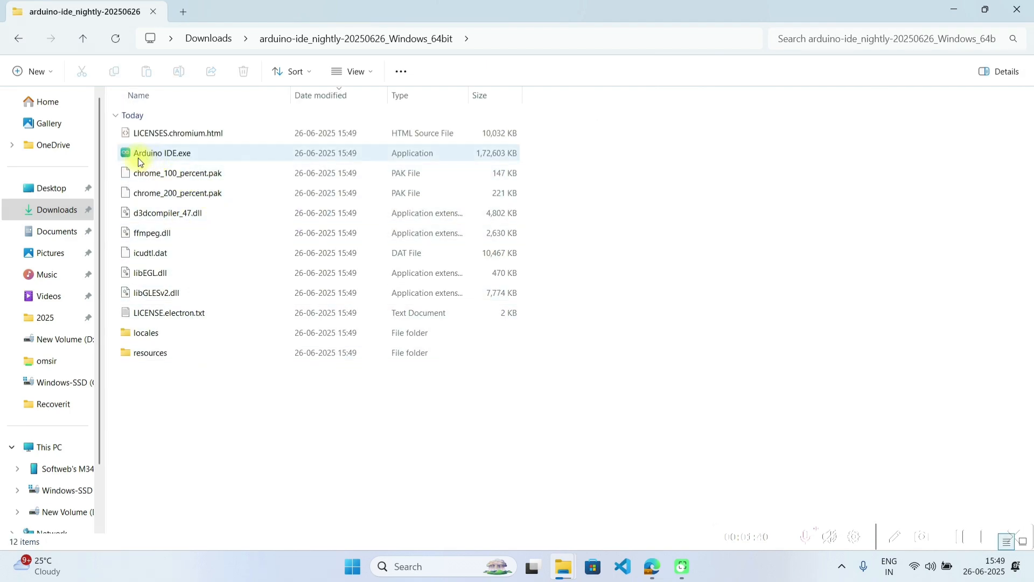
click(189, 160)
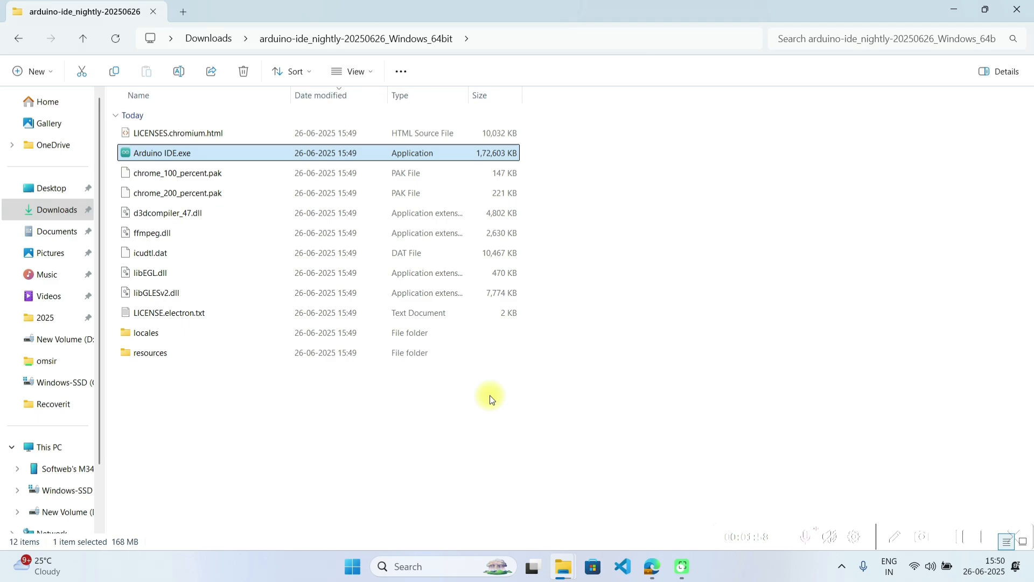
Switch to Microsoft Store and search it for arduino
key(super)
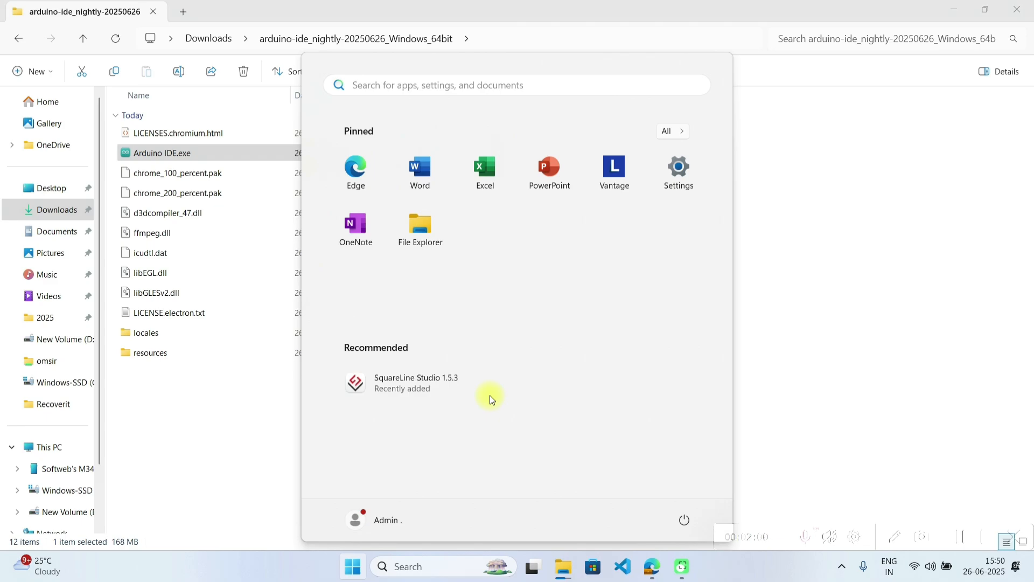
text(store)
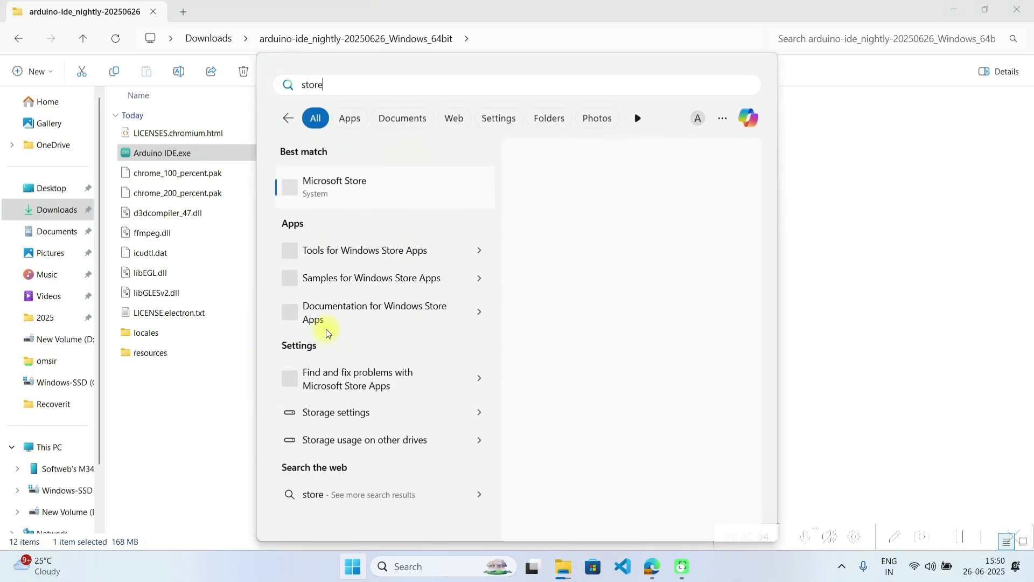
click(337, 189)
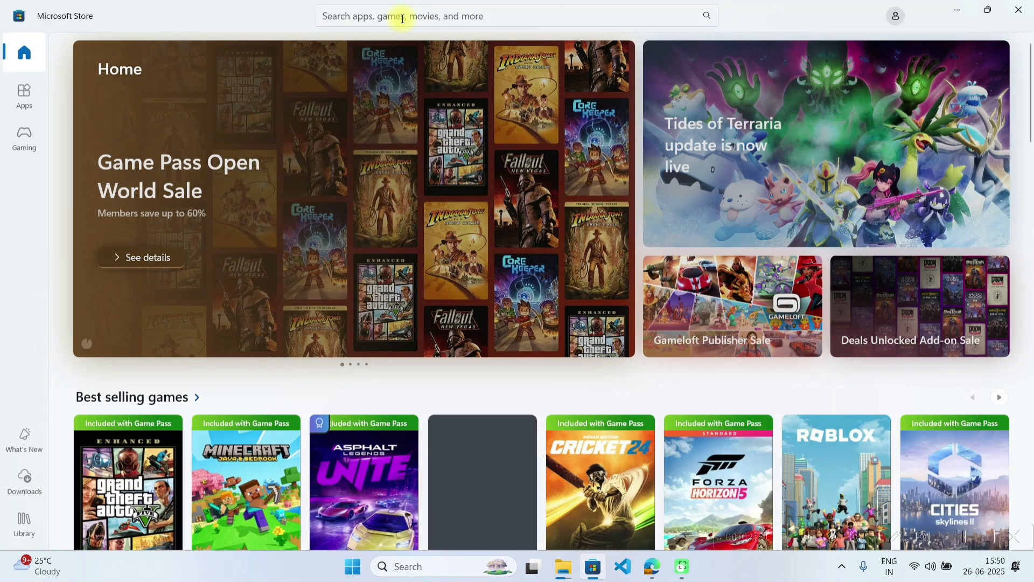
text(arduino)
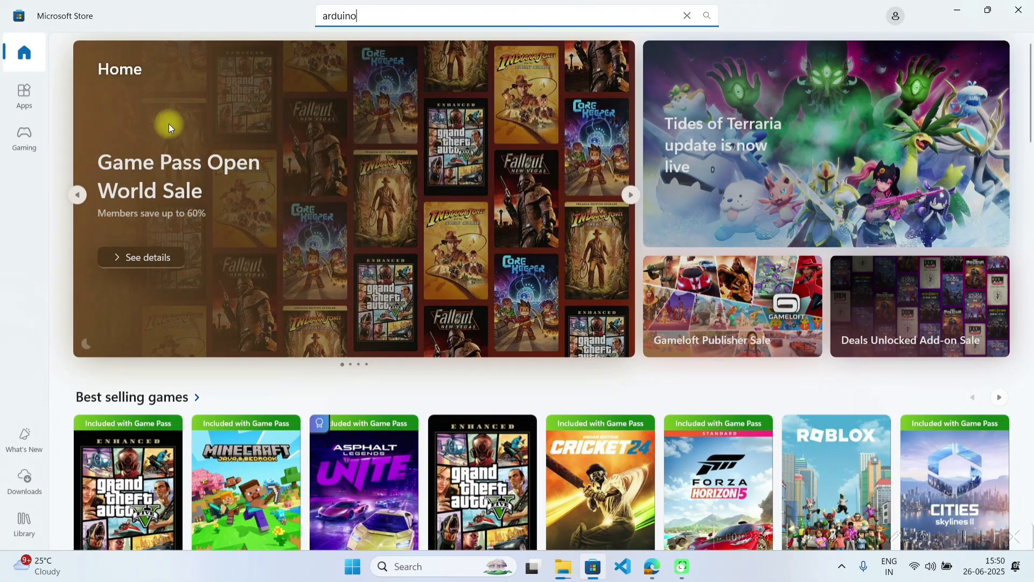
key(Return)
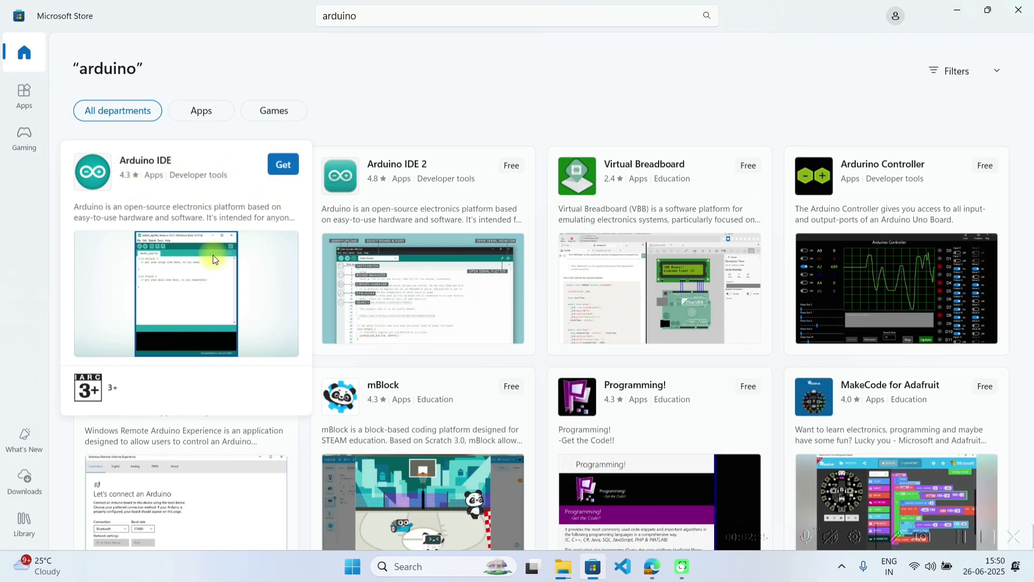
Look through the Store results for the Arduino IDE apps and close the Store
scroll(213, 255, down, 2)
scroll(212, 254, up, 2)
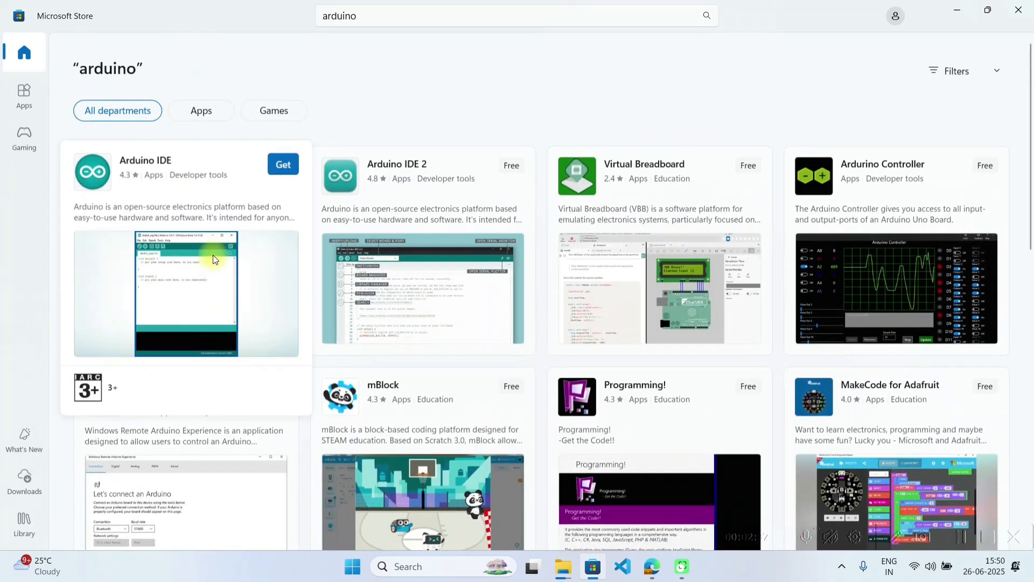
scroll(212, 254, down, 1)
scroll(212, 254, down, 12)
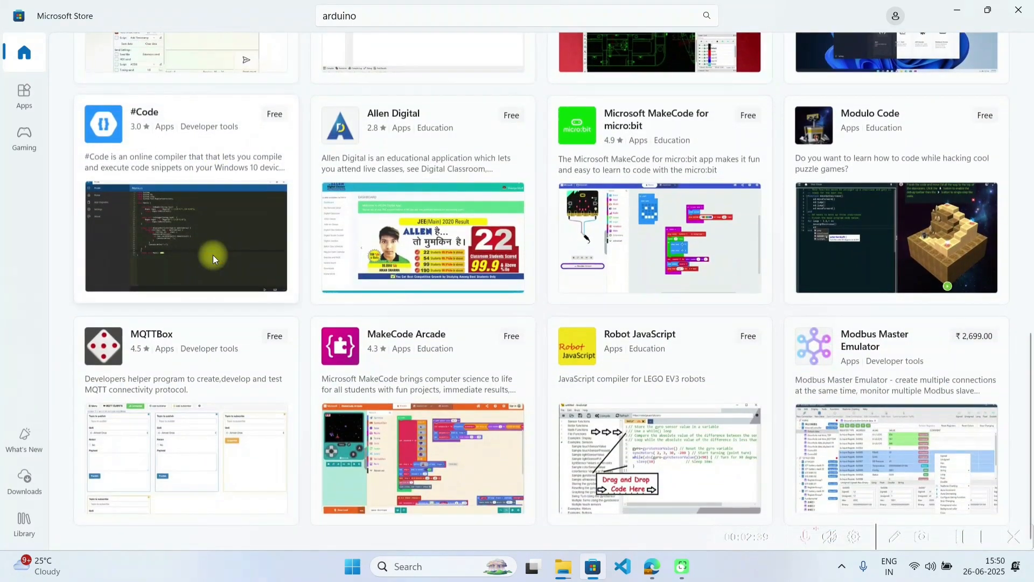
scroll(213, 254, up, 13)
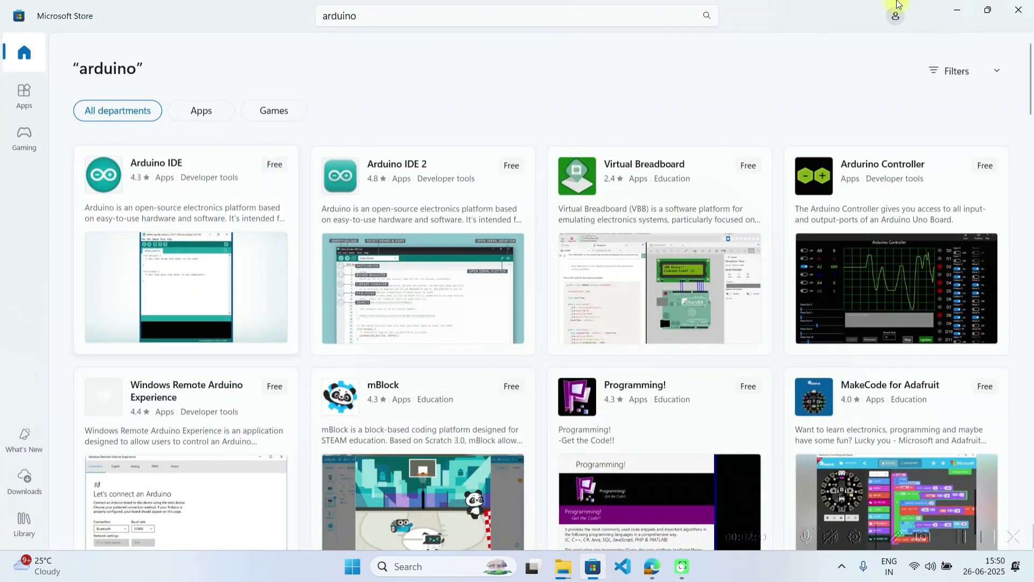
click(1017, 10)
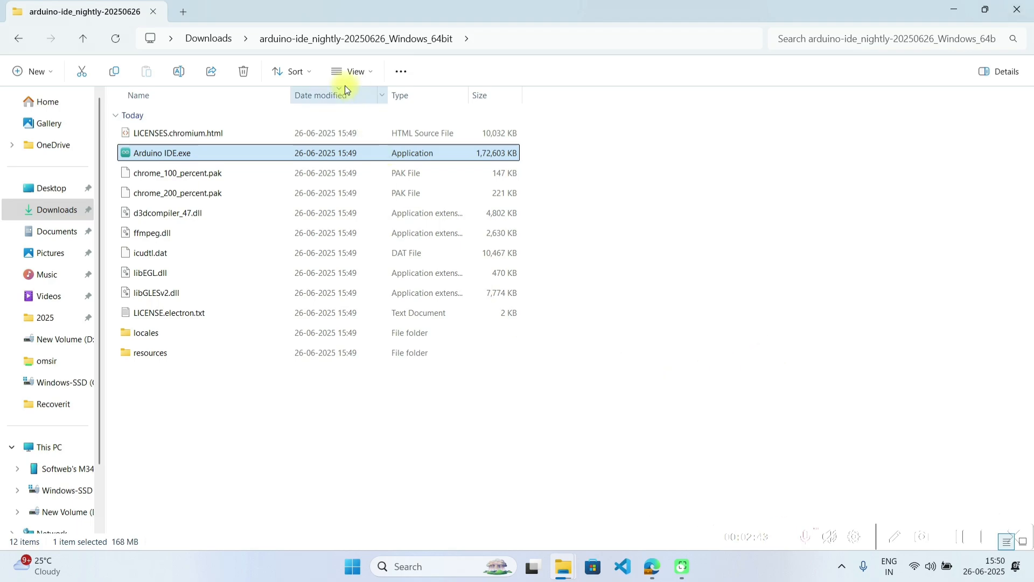
Return to the Downloads folder and check the progress of the archive extraction
click(214, 38)
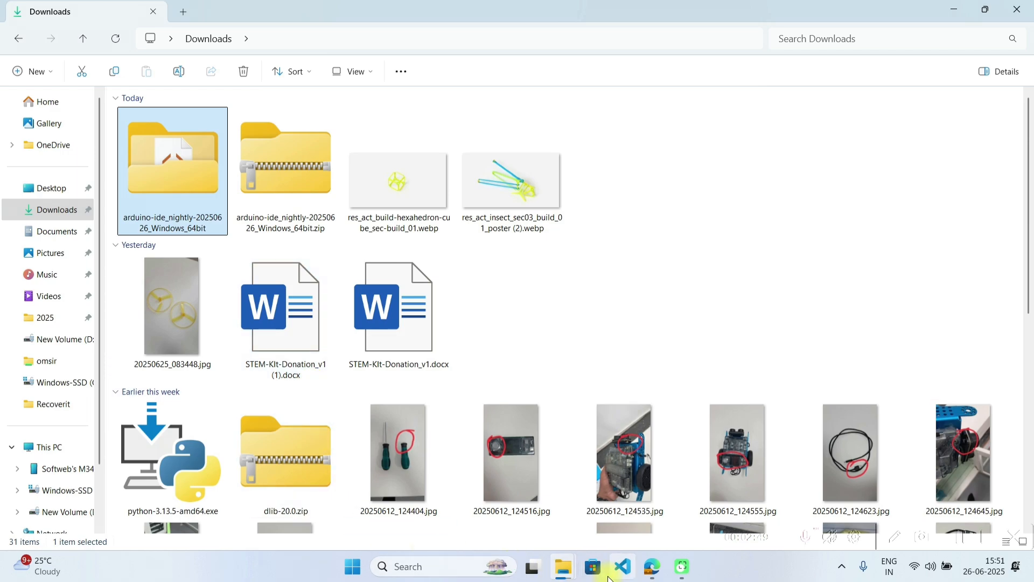
mouse_move(575, 575)
click(748, 497)
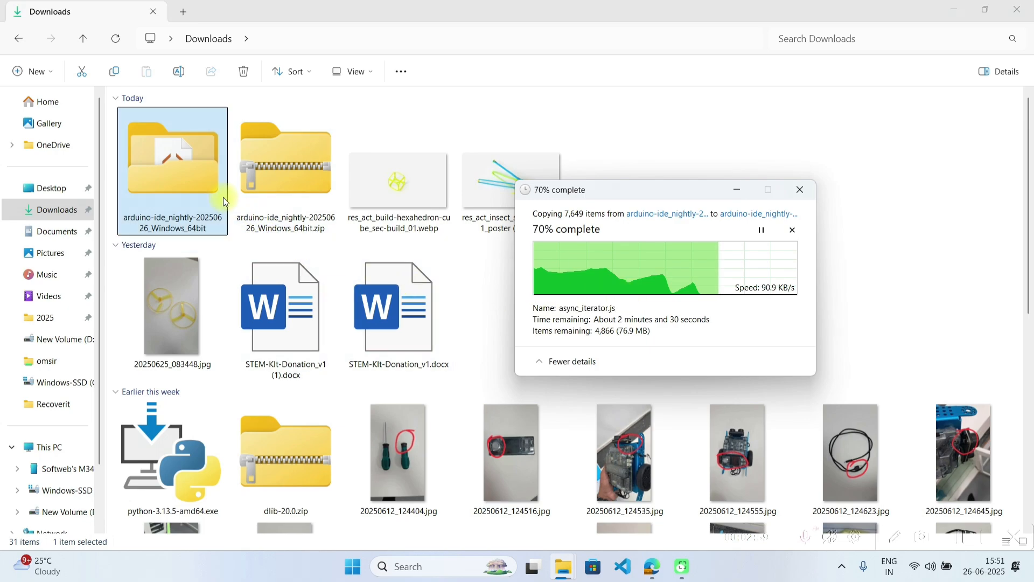
Launch Arduino IDE.exe from the extracted arduino-ide_nightly-20250626_Windows_64bit folder and reposition its window
double_click(191, 197)
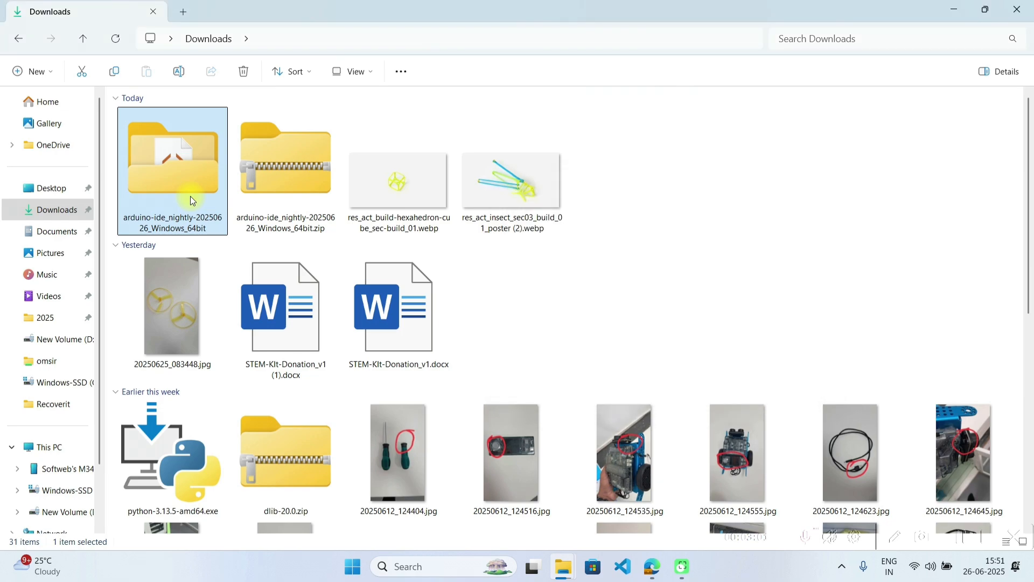
click(177, 153)
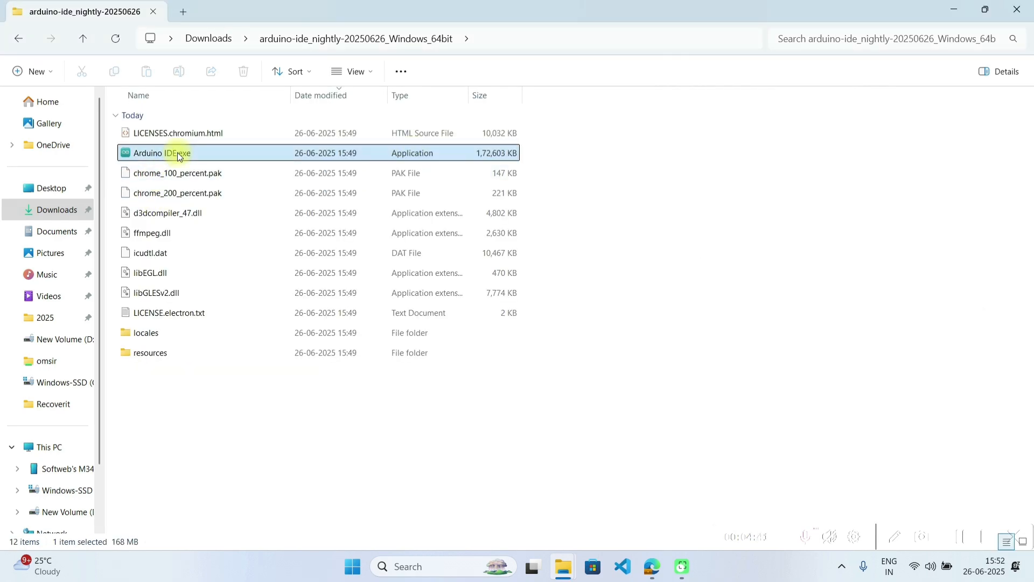
right_click(176, 153)
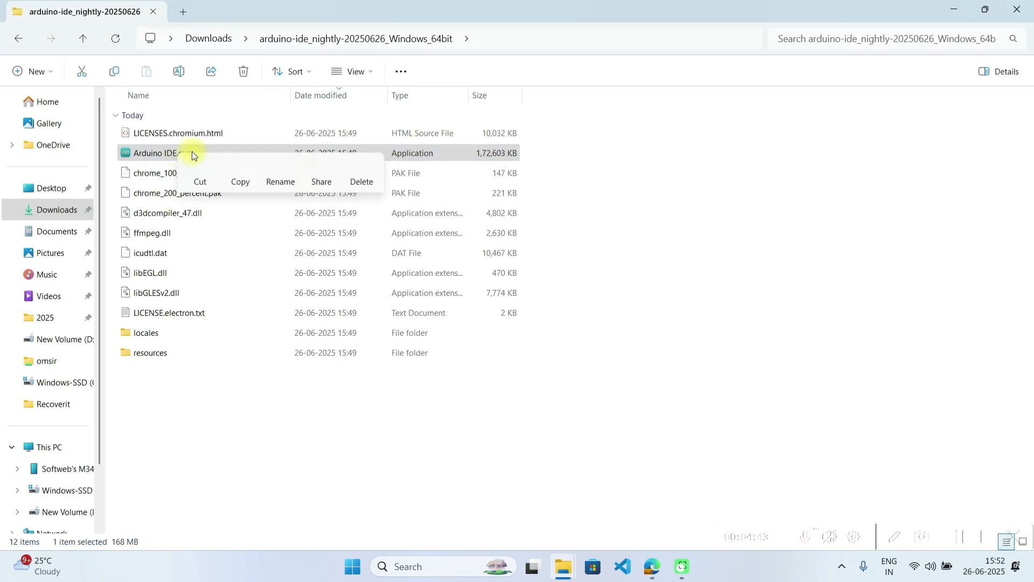
click(253, 271)
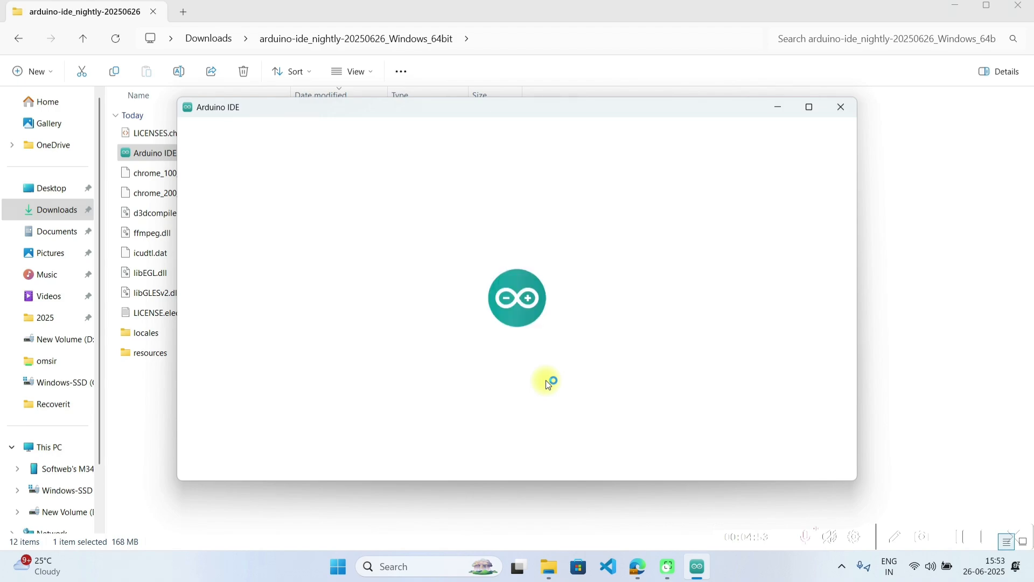
drag(407, 106, 449, 105)
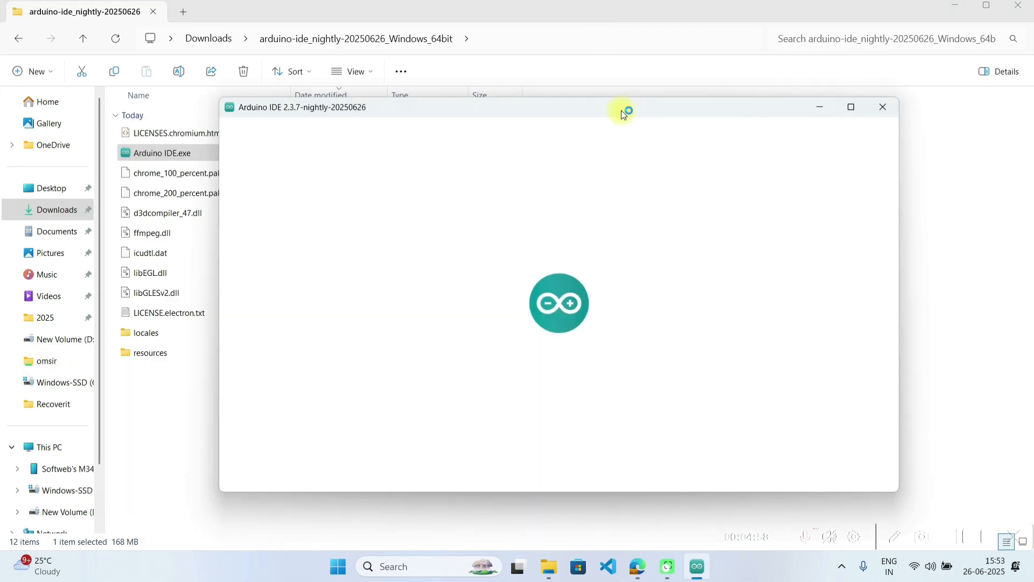
drag(621, 110, 571, 99)
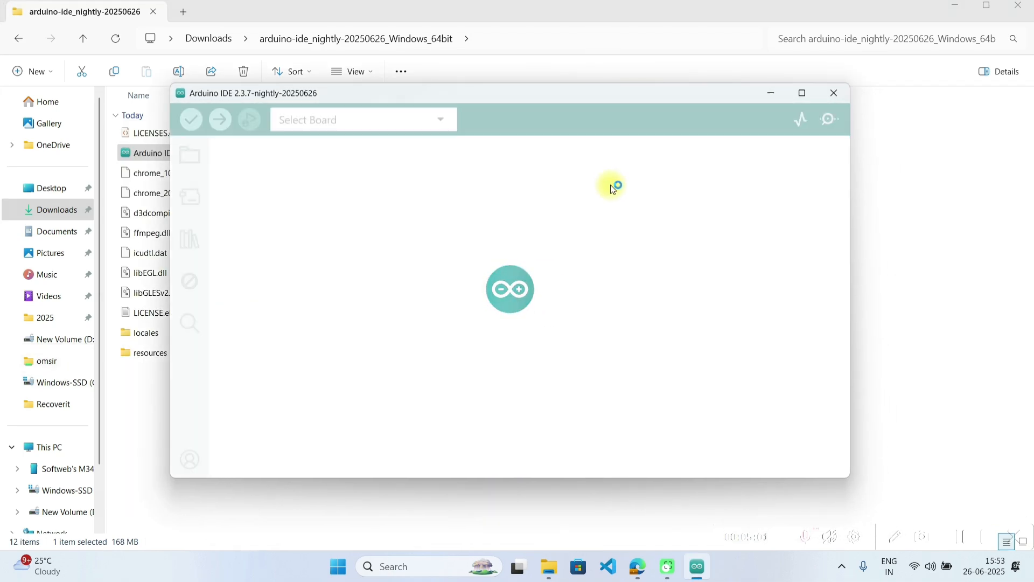
Open the other board and port selection in the maximized IDE window and allow Arduino IDE public network access in Windows Firewall
click(800, 92)
click(147, 48)
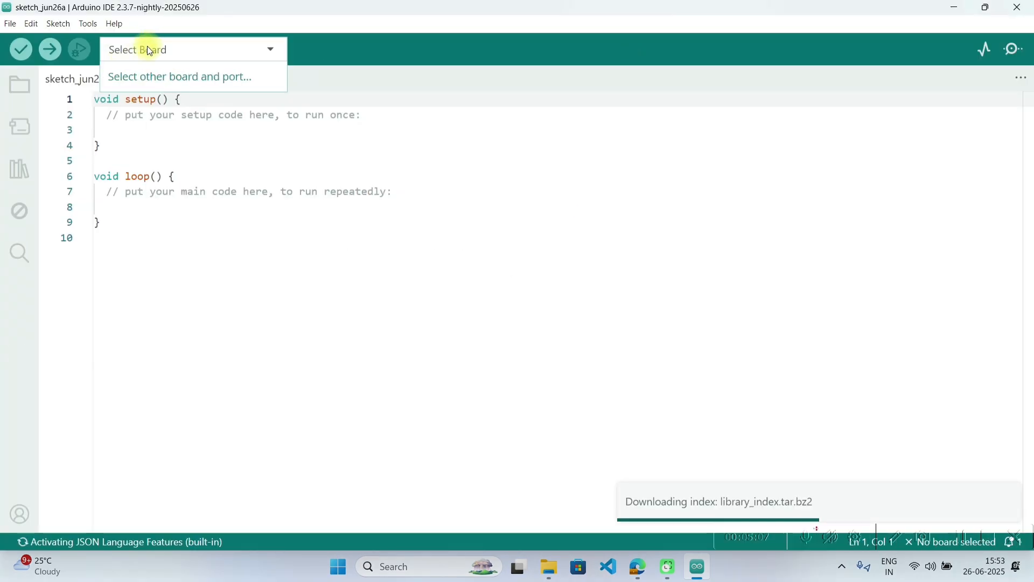
click(156, 78)
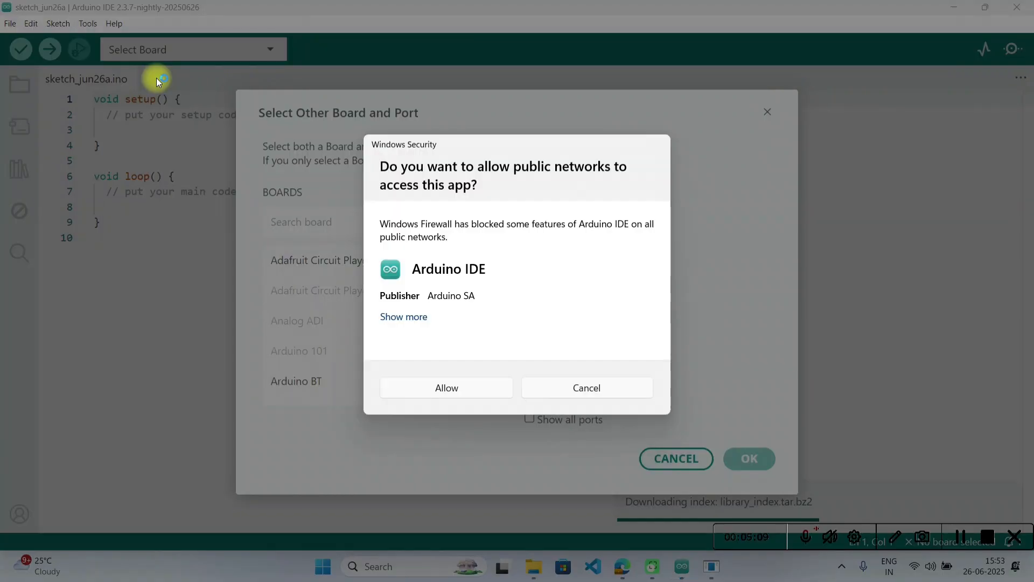
click(474, 389)
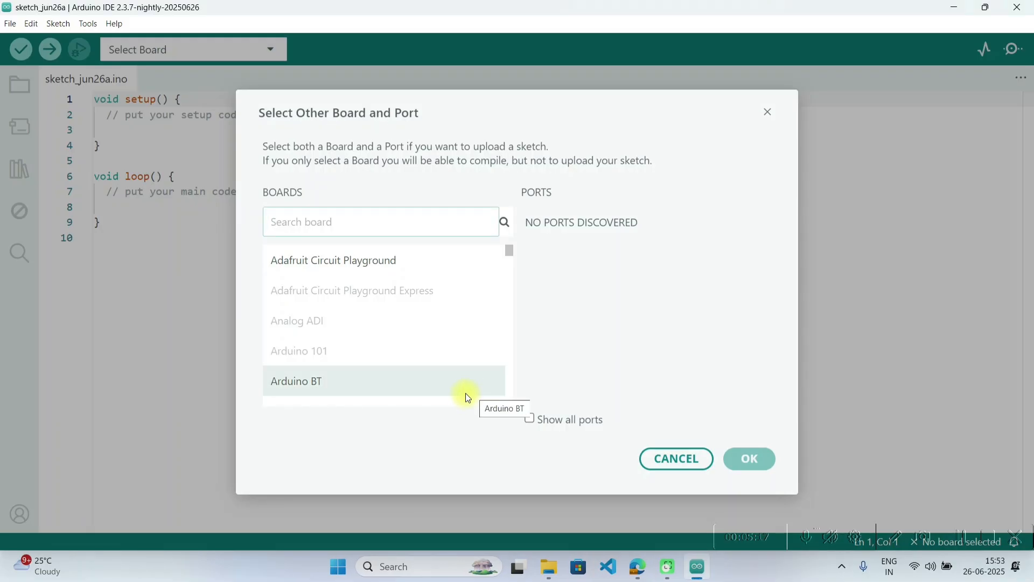
Look through the list of available boards and close the board and port selection without choosing one
scroll(413, 278, down, 6)
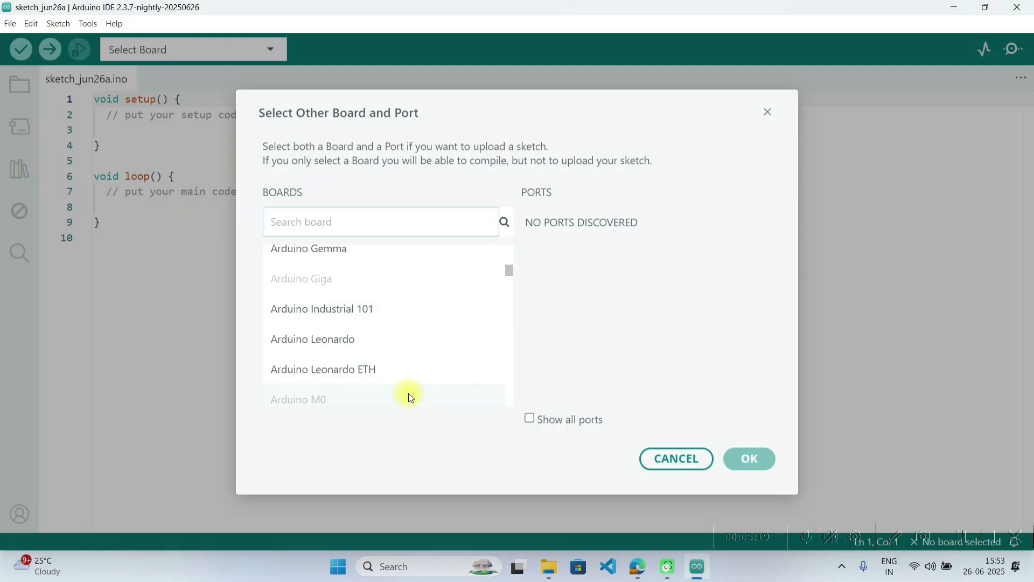
scroll(406, 394, up, 5)
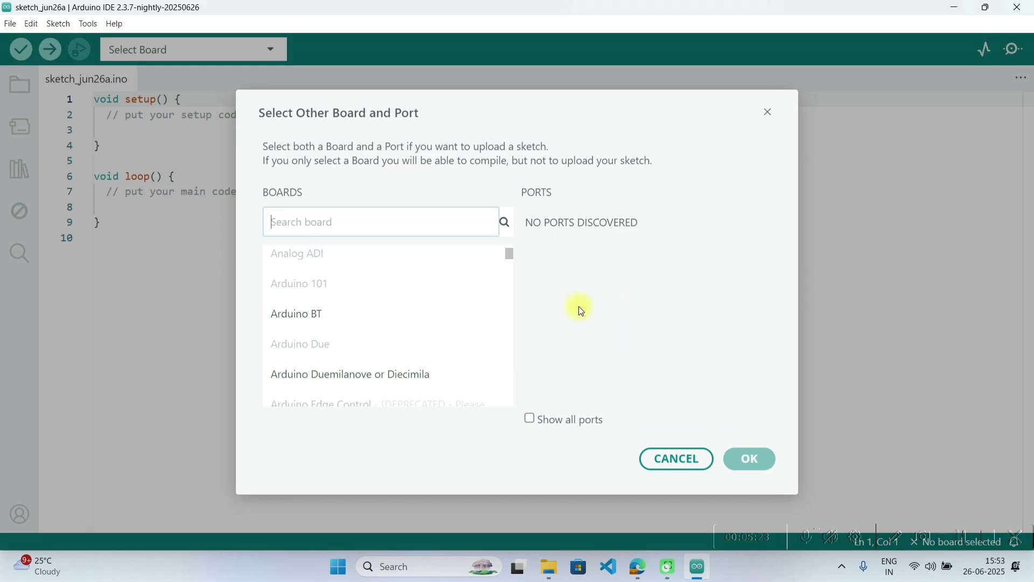
scroll(372, 345, down, 10)
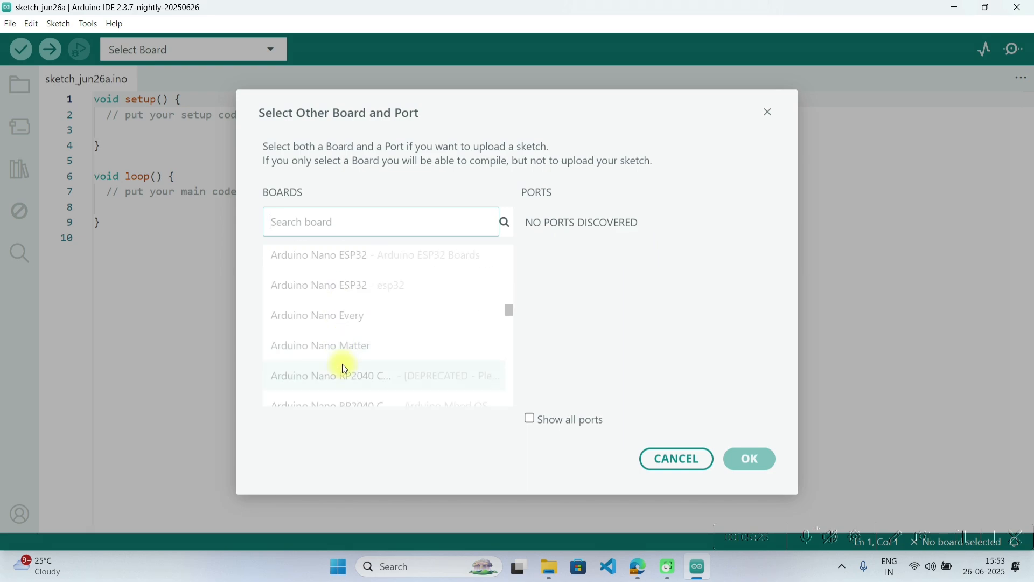
click(678, 458)
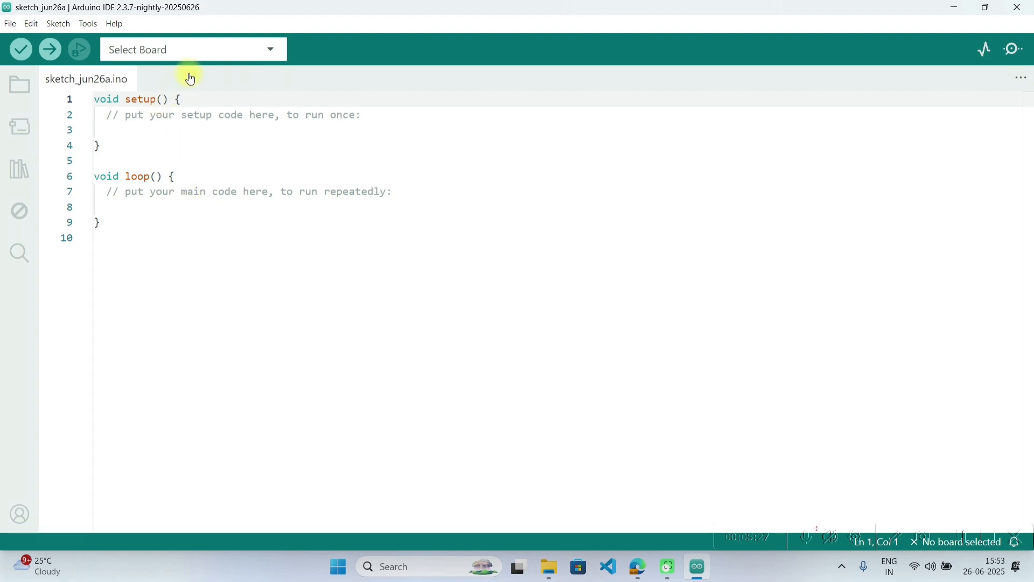
Open the Library Manager and look through the libraries available to install
click(84, 27)
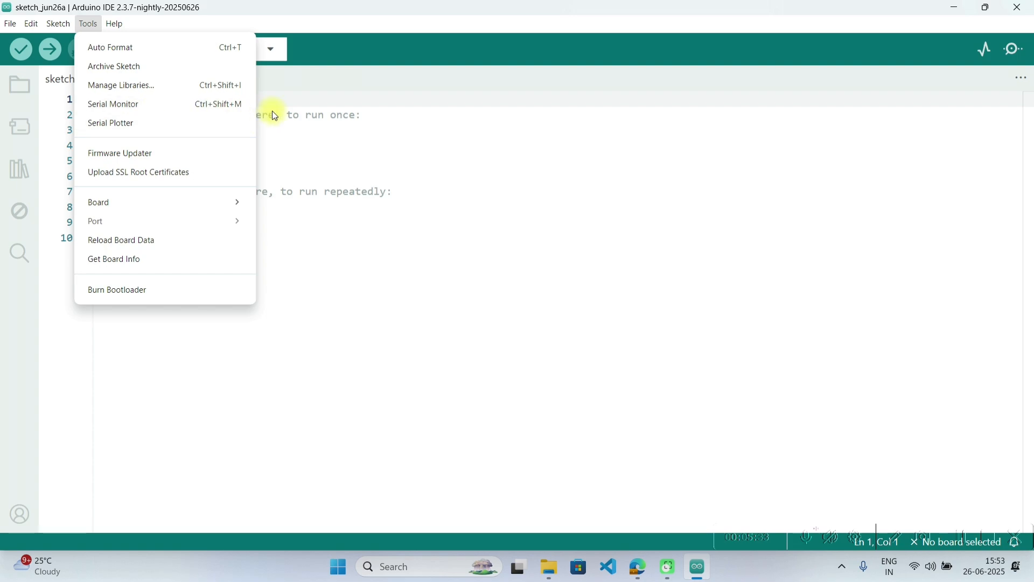
click(156, 86)
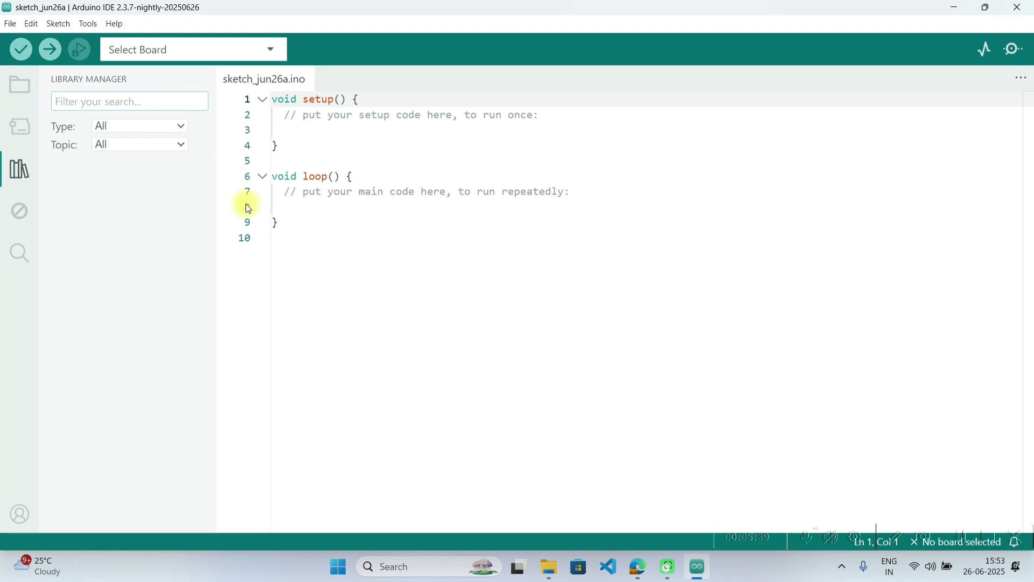
scroll(137, 264, down, 10)
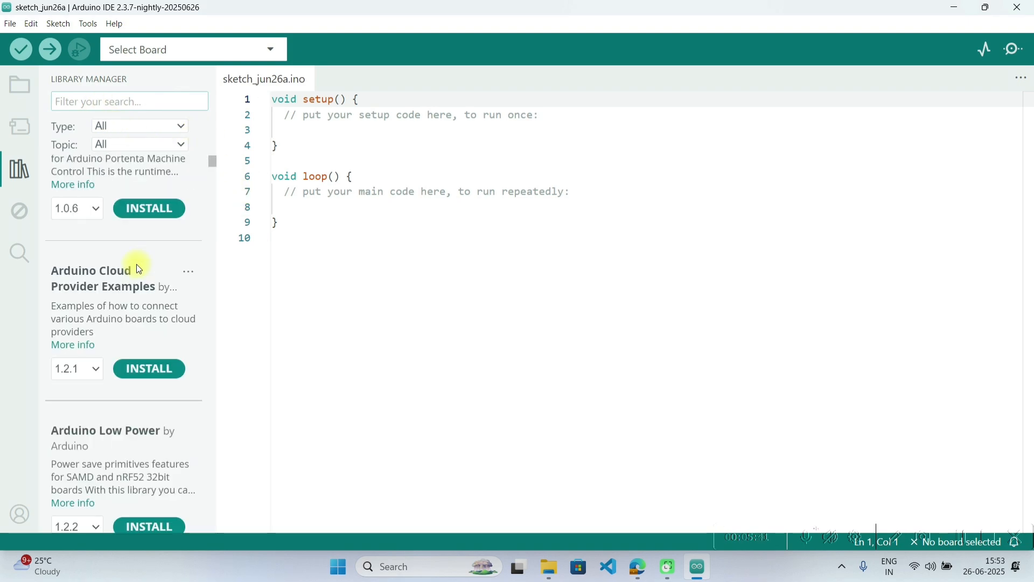
scroll(123, 350, up, 5)
scroll(119, 334, down, 8)
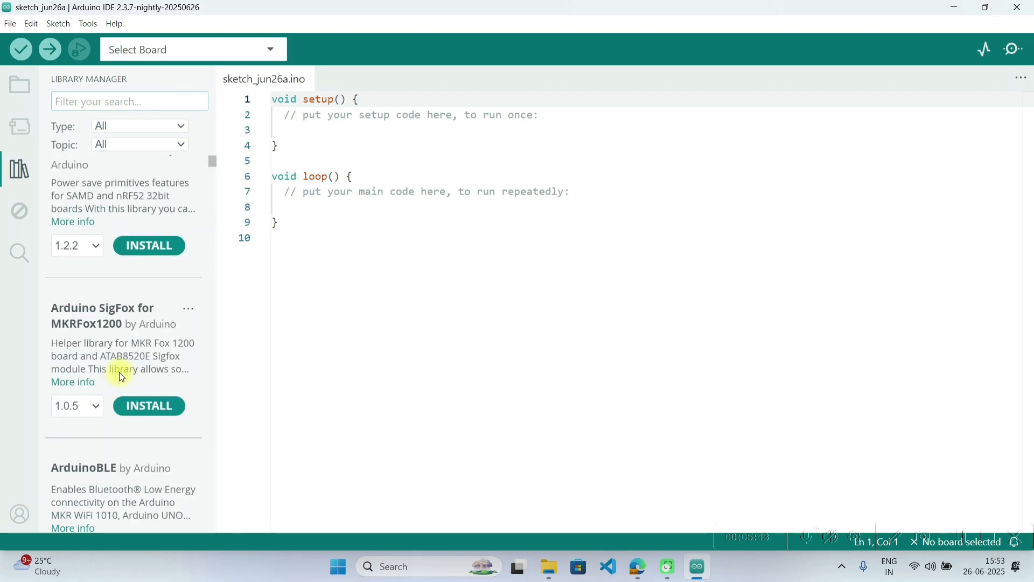
scroll(114, 371, down, 6)
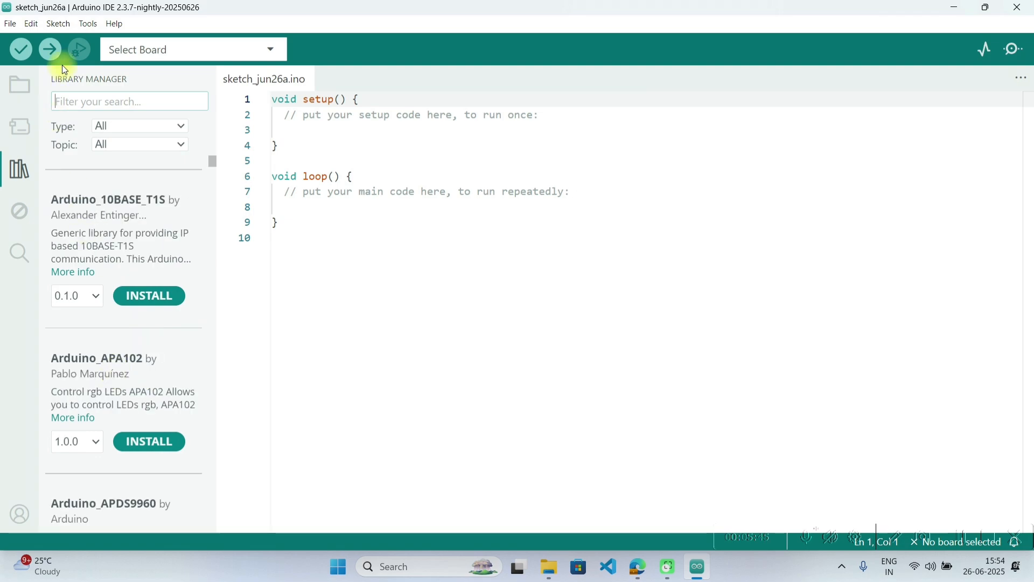
click(80, 24)
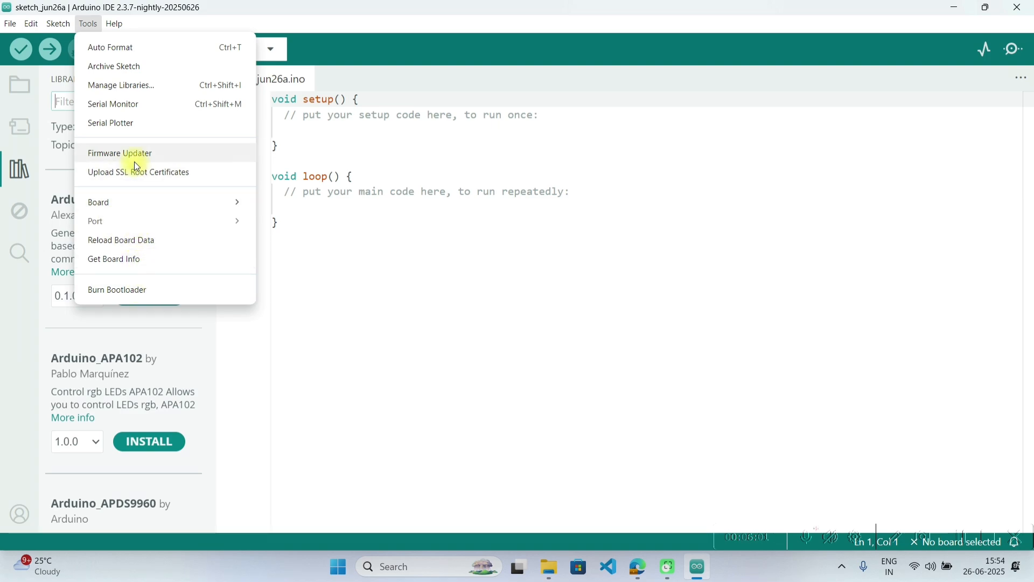
mouse_move(50, 20)
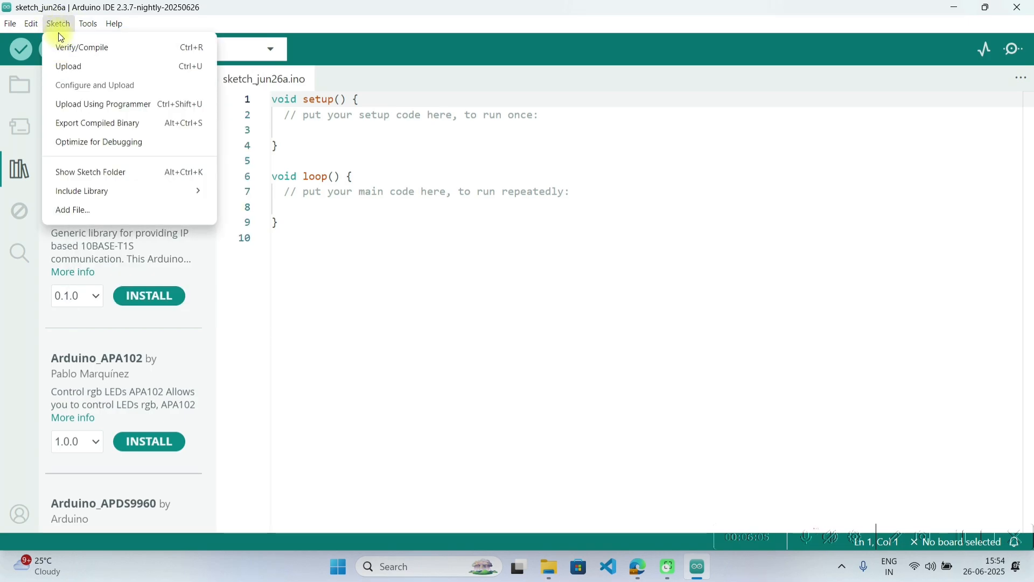
click(375, 209)
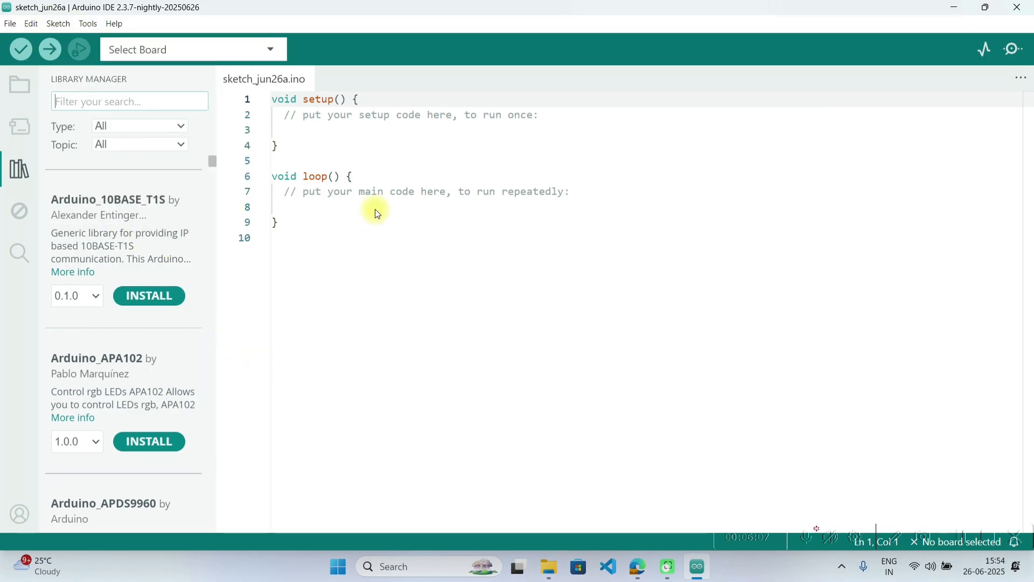
key(ctrl+a)
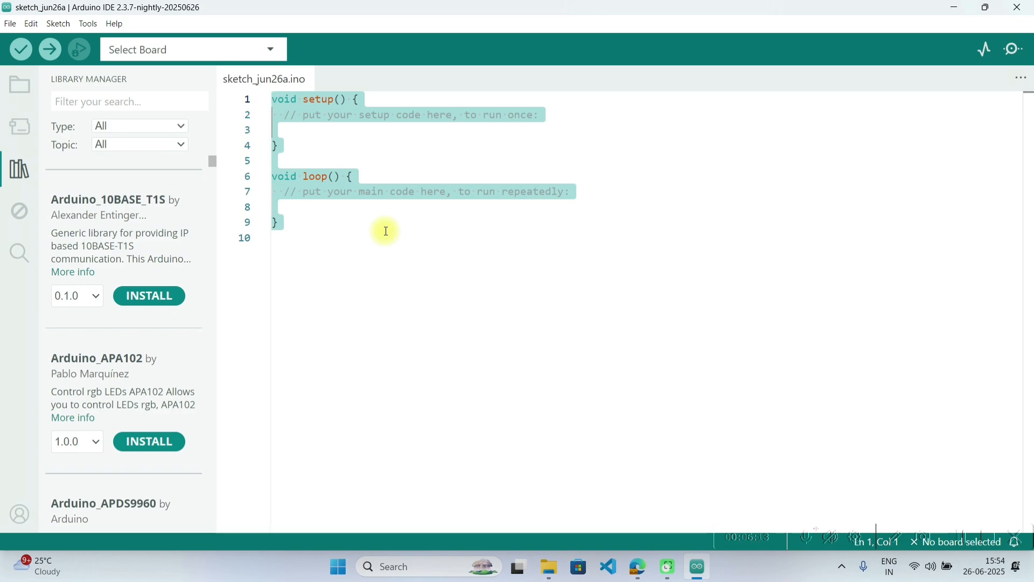
click(396, 204)
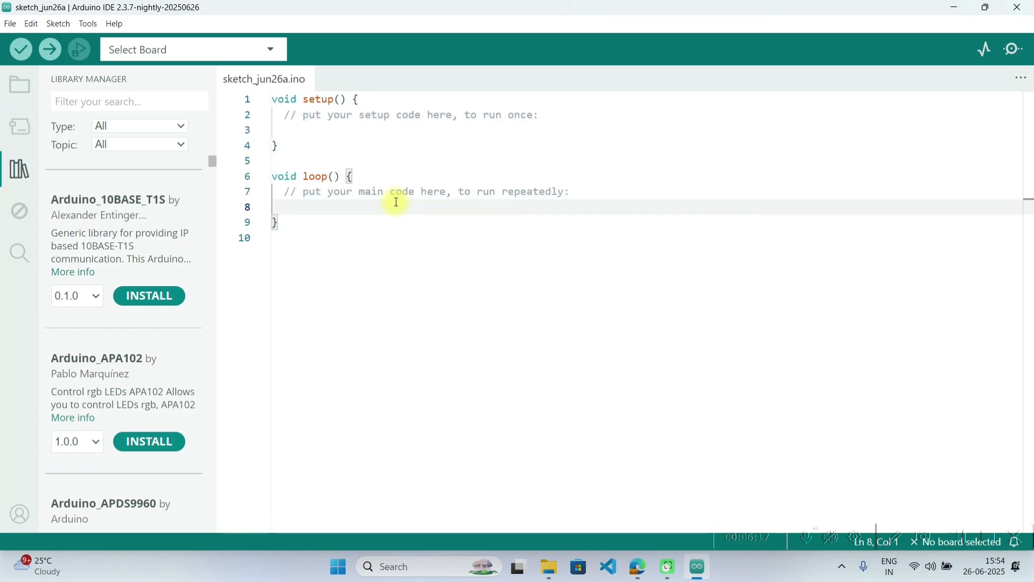
click(57, 25)
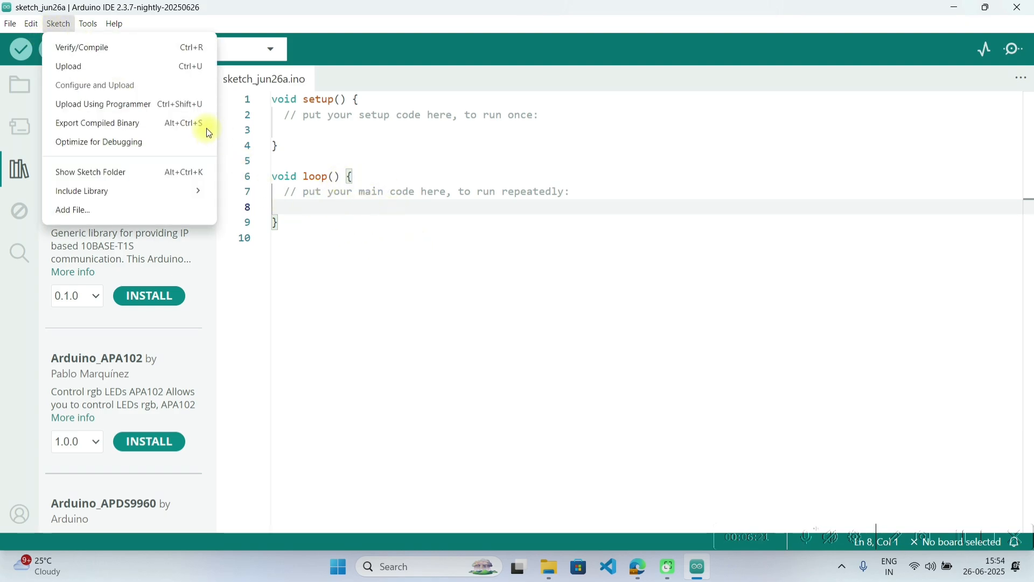
mouse_move(10, 24)
click(554, 248)
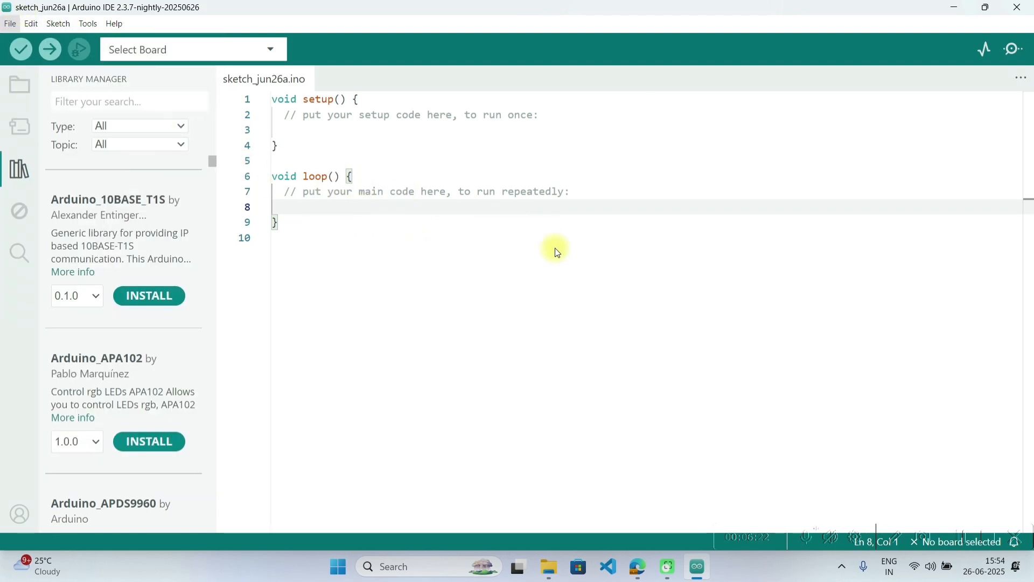
click(554, 248)
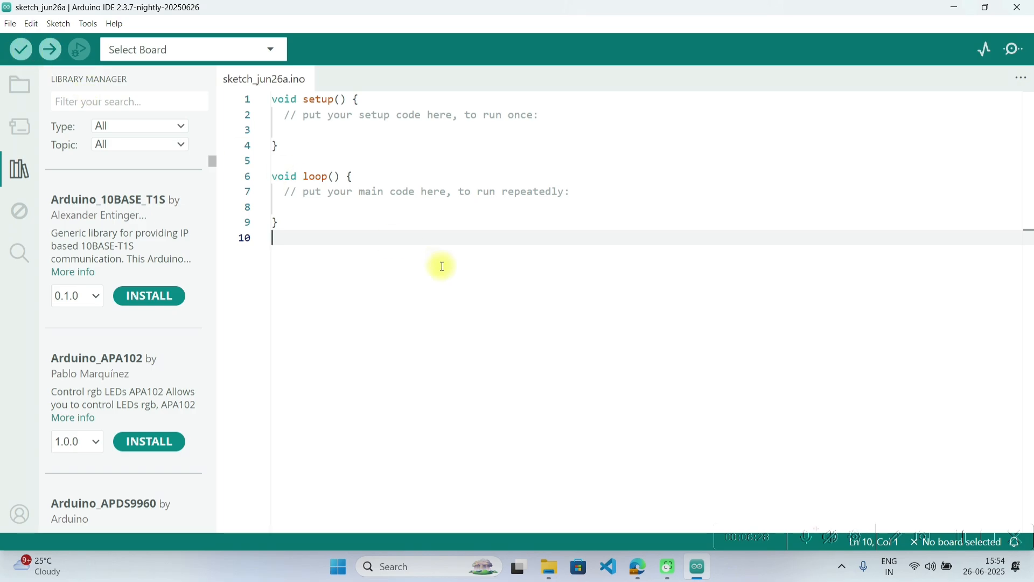
drag(442, 266, 387, 97)
click(363, 156)
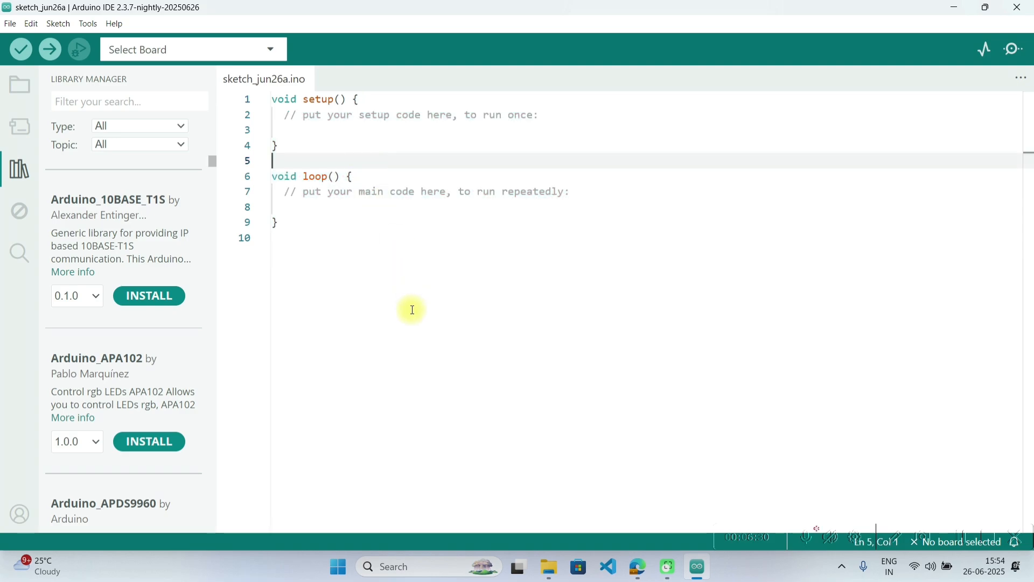
drag(408, 307, 360, 192)
key(ctrl+a)
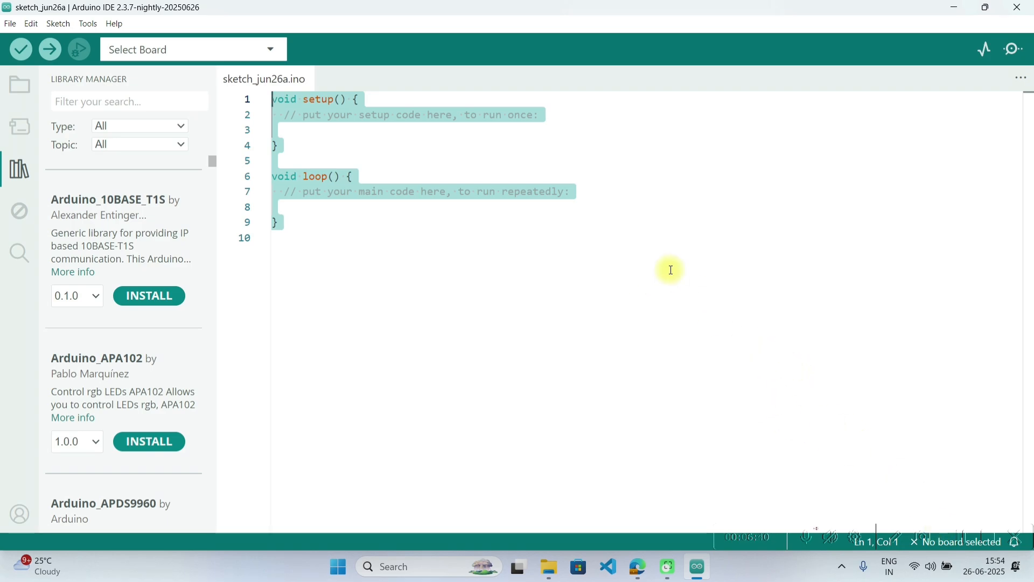
click(458, 333)
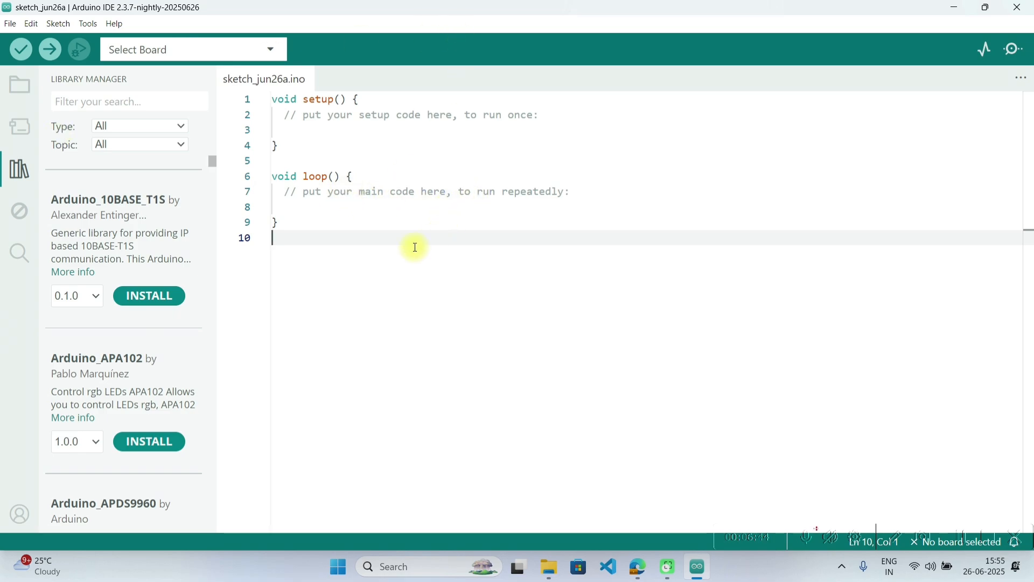
key(ctrl+a)
click(414, 273)
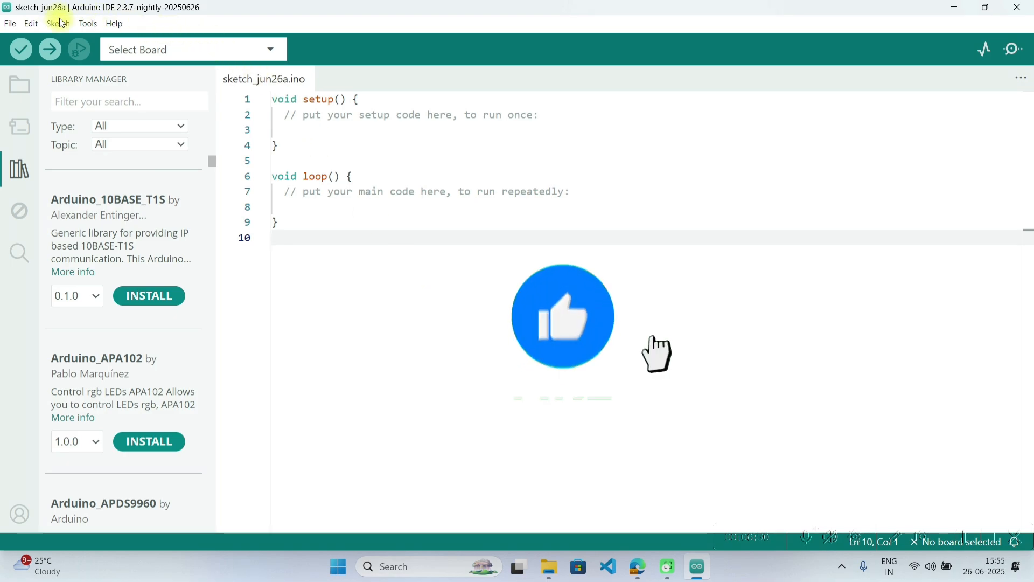
click(88, 24)
click(110, 21)
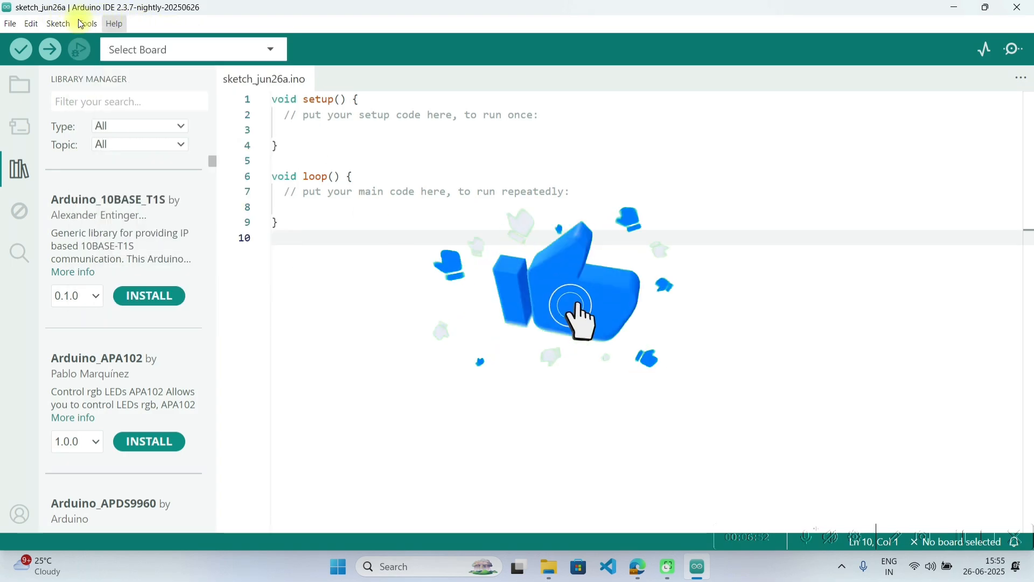
click(32, 23)
click(675, 327)
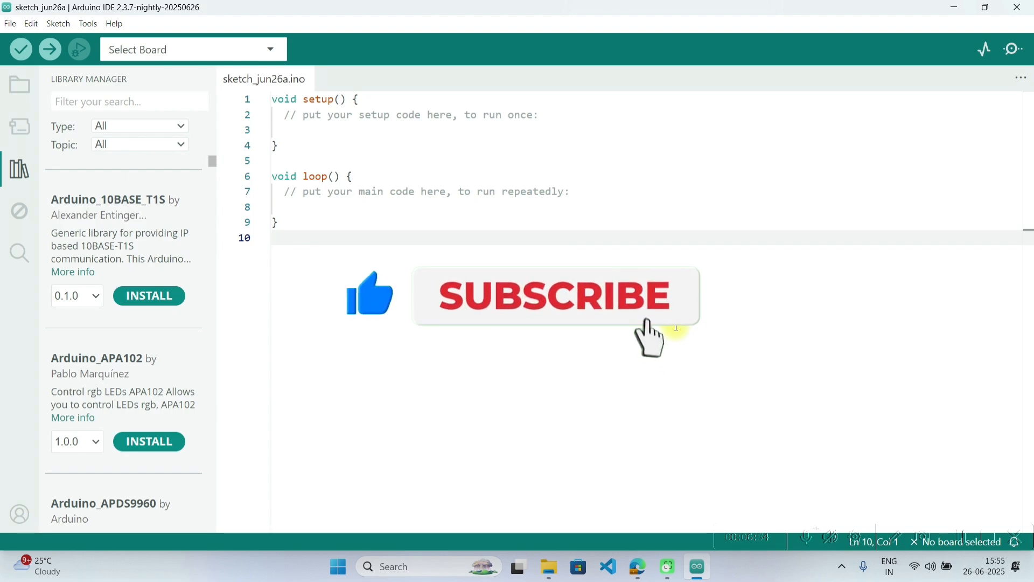